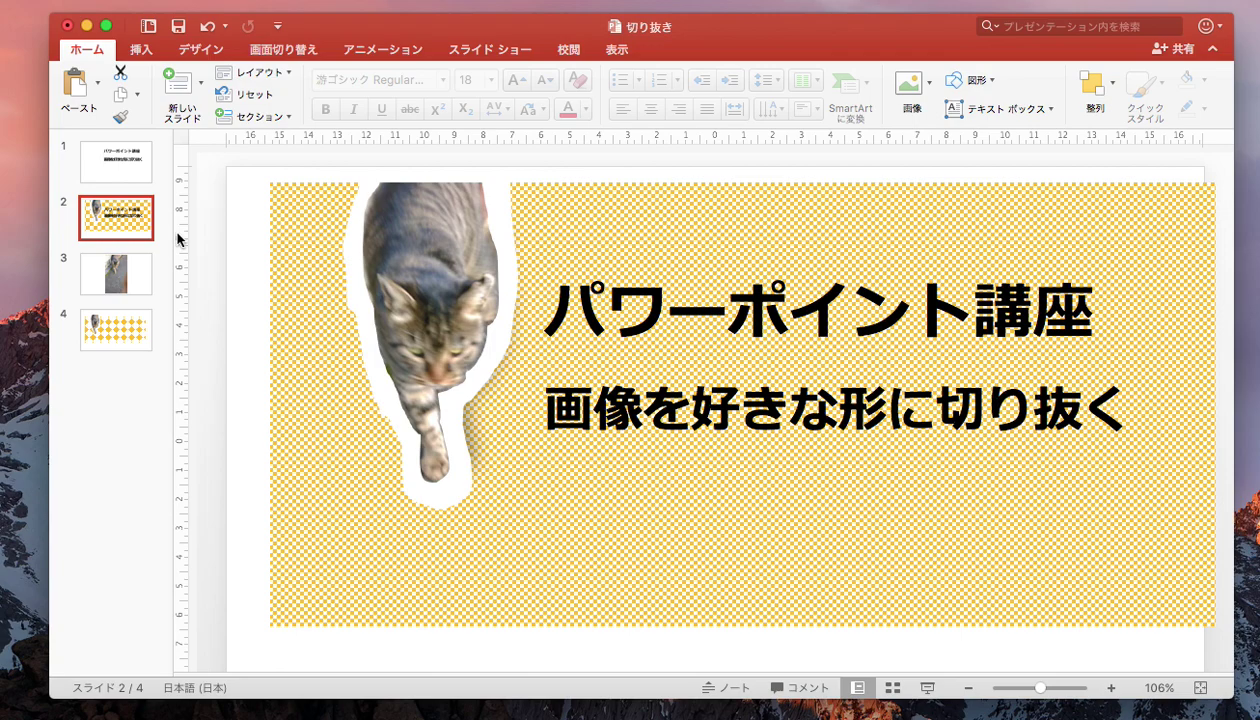
# Go to slide 3 and select the full uncropped cat photo
pyautogui.click(119, 280)
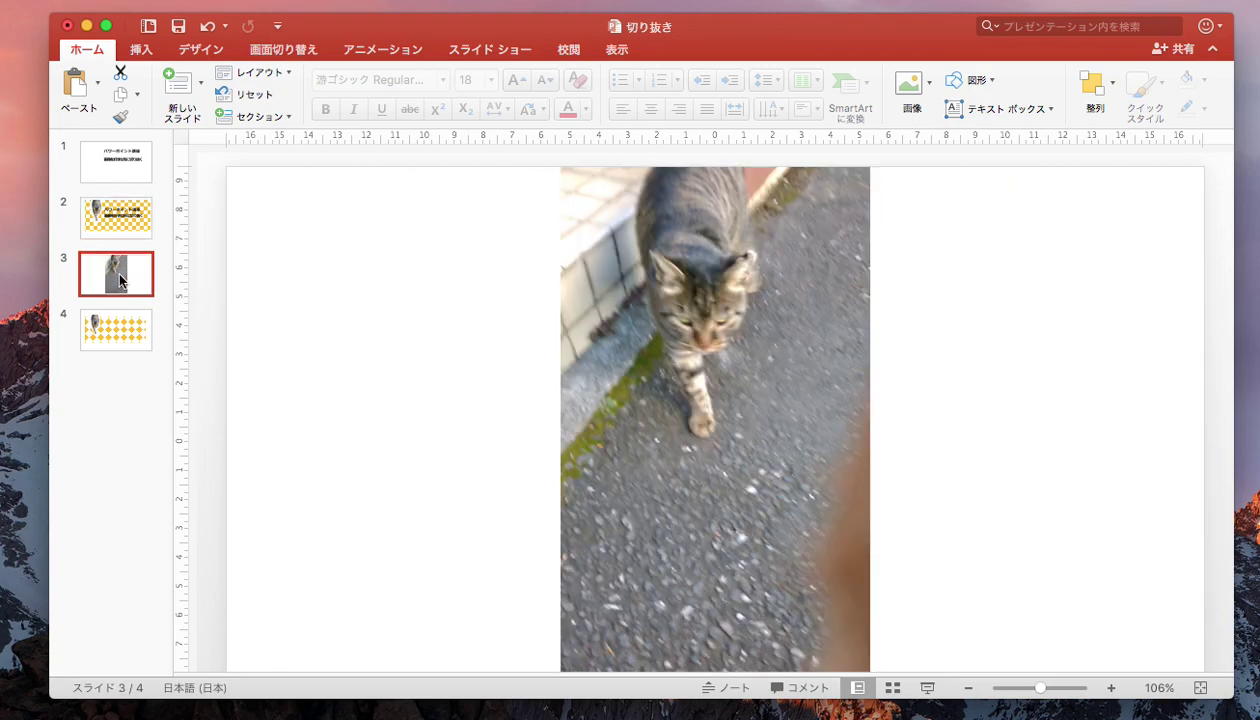
pyautogui.click(332, 266)
pyautogui.click(692, 294)
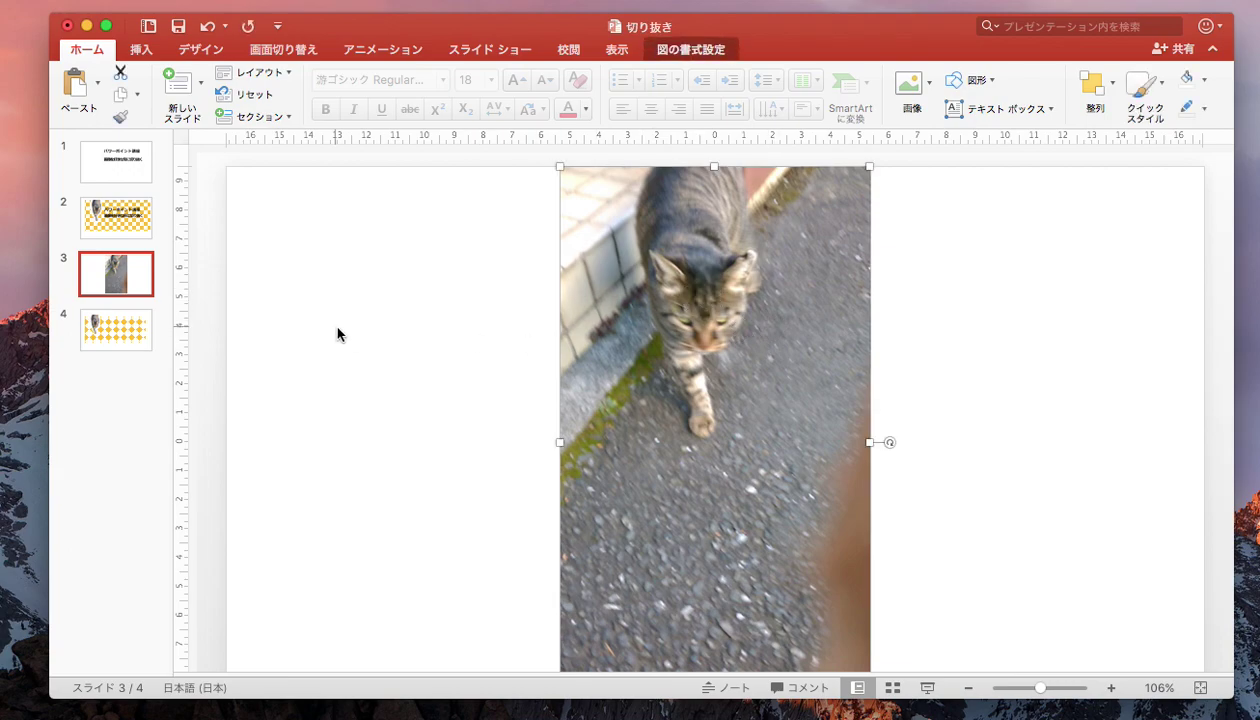
# Test-crop the cat photo to an Up Arrow shape, then undo back to the full rectangle
pyautogui.click(739, 311)
pyautogui.doubleClick(739, 311)
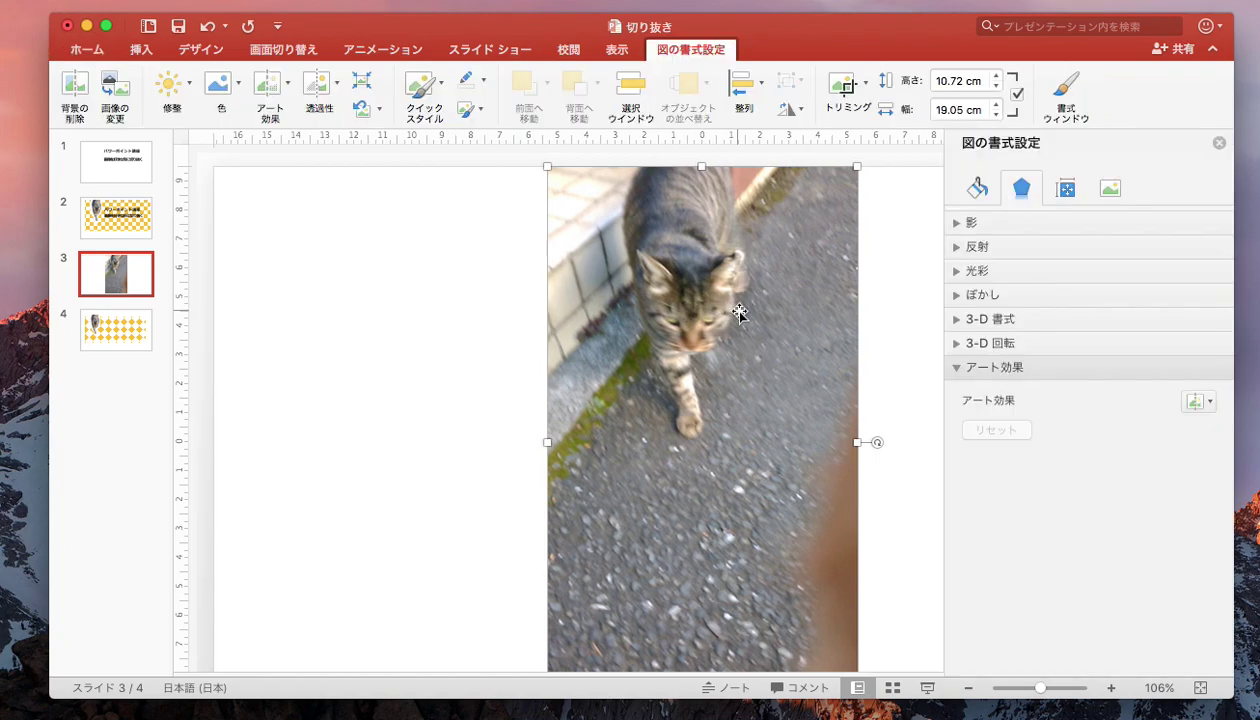
pyautogui.click(866, 87)
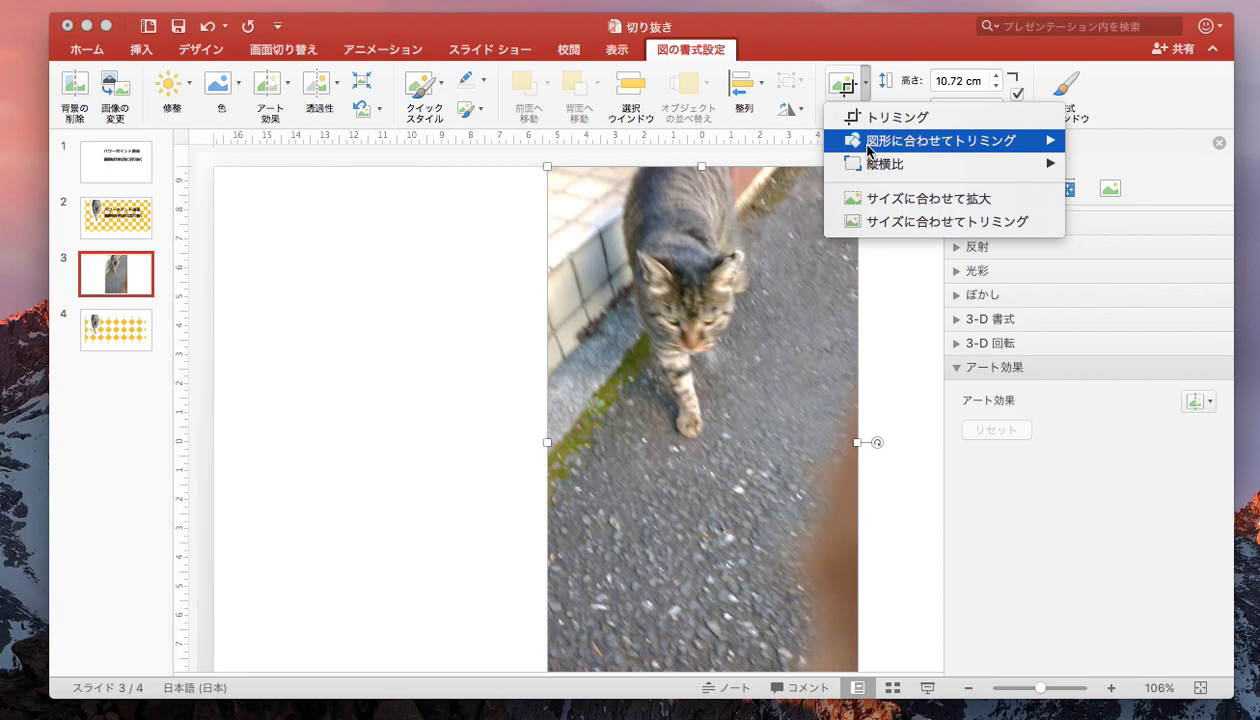
pyautogui.moveTo(869, 150)
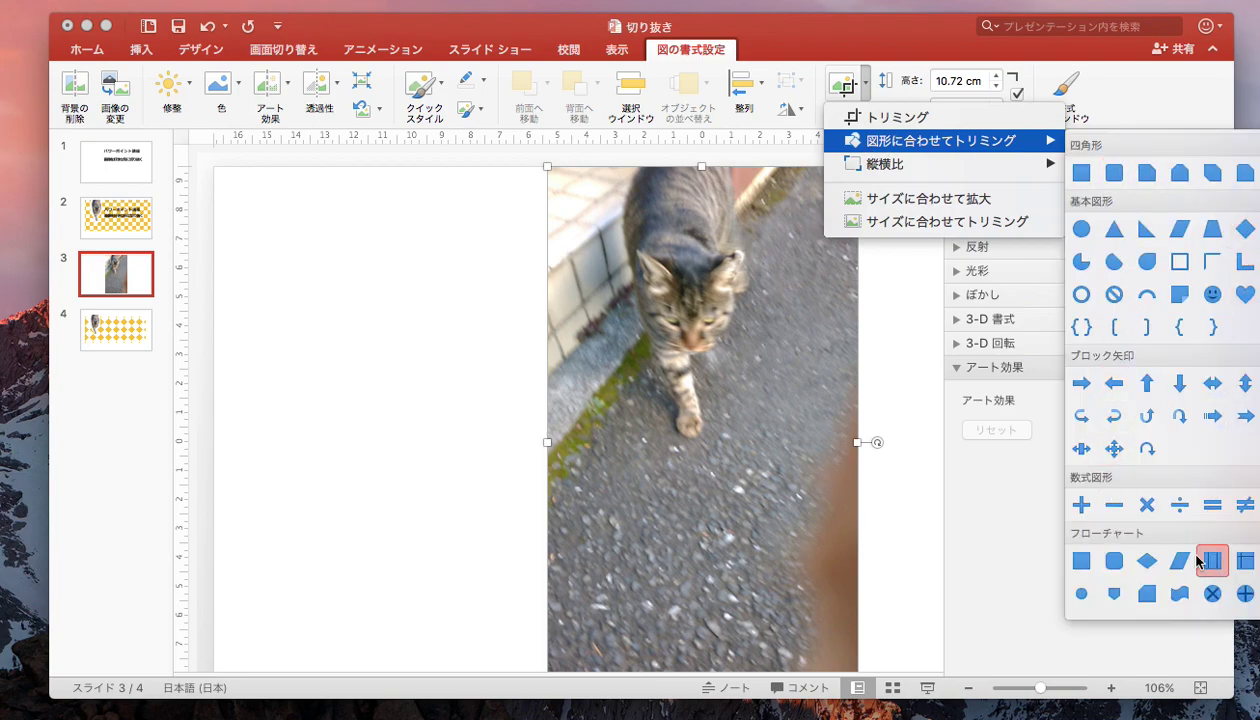
pyautogui.click(1115, 384)
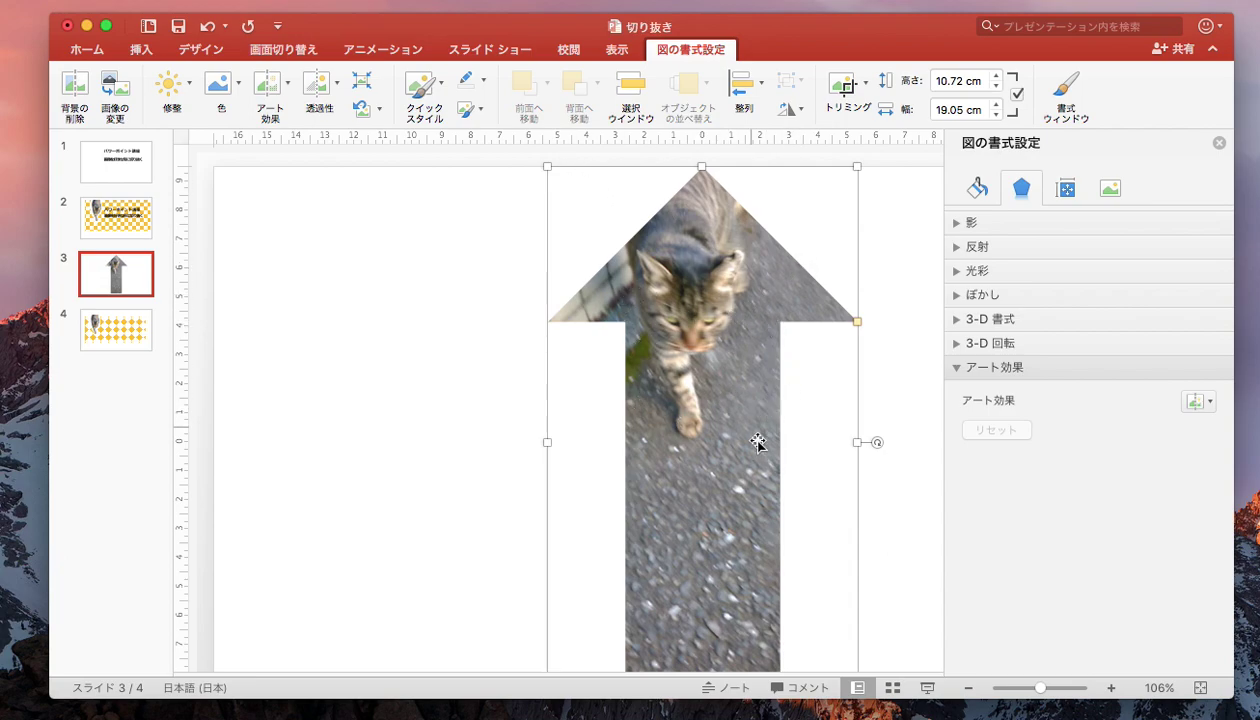
pyautogui.click(425, 412)
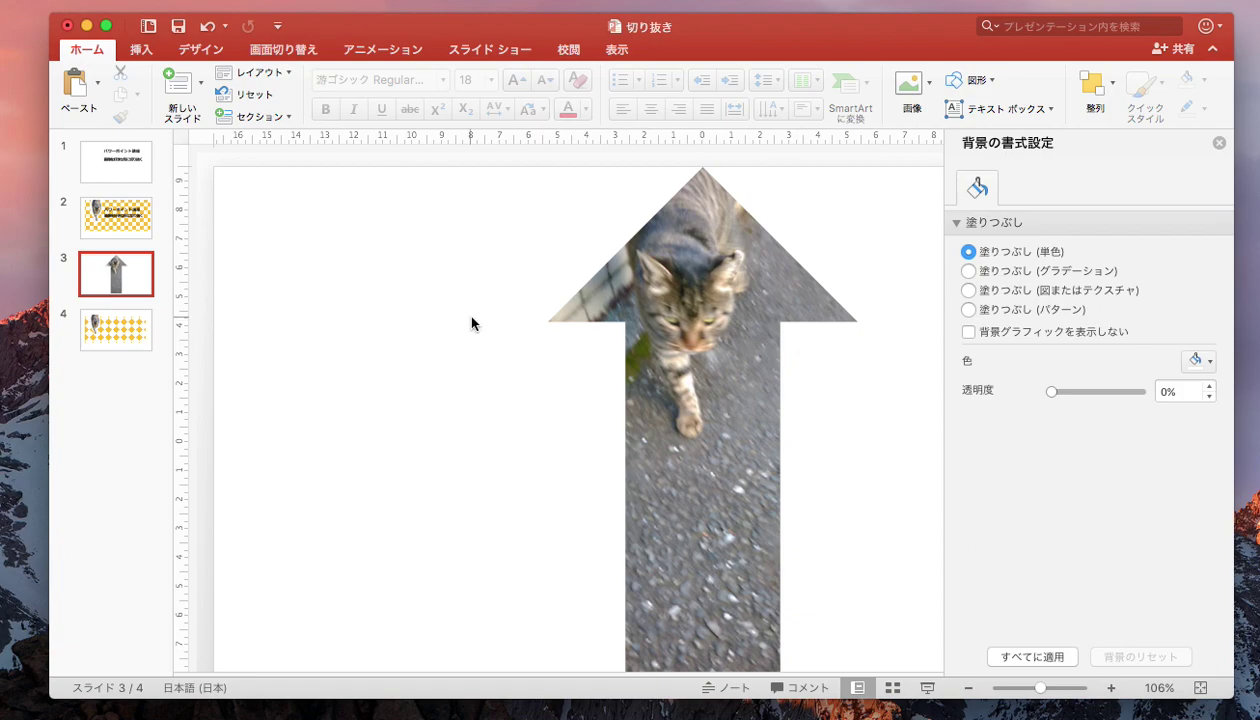
pyautogui.hotkey('ctrl', 'z')
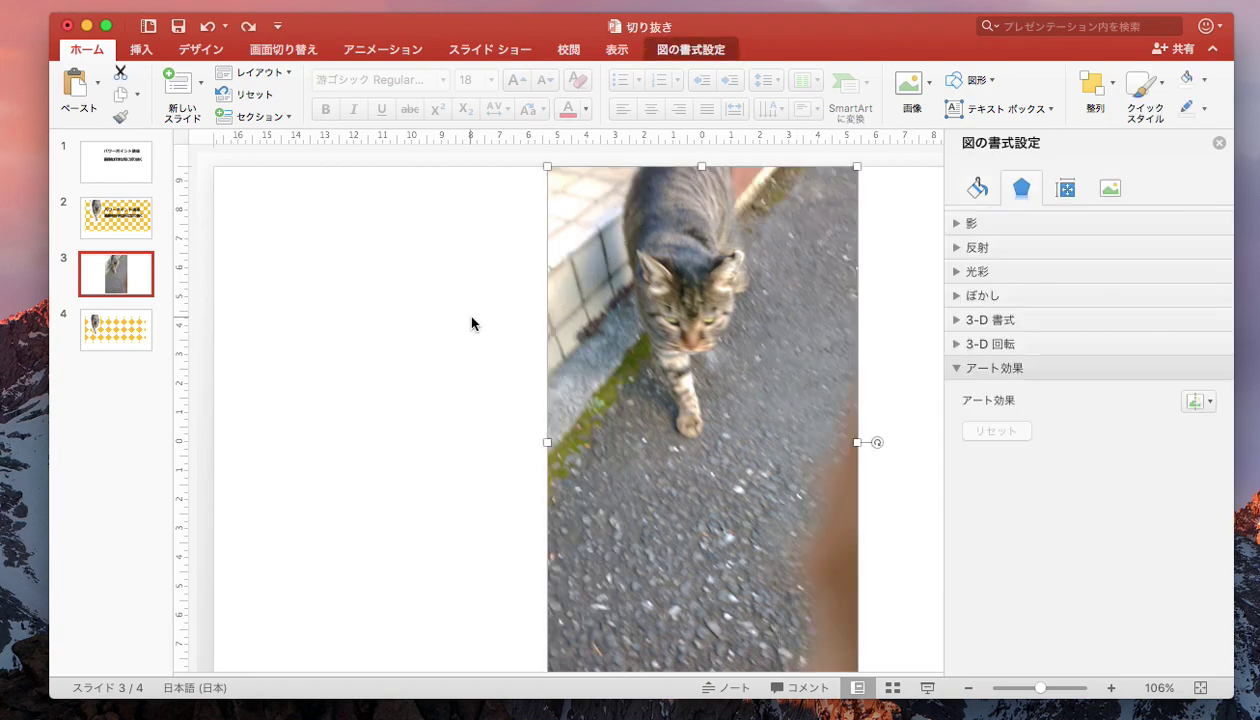
# Draw a Freeform shape tracing around the cat's outline on the photo
pyautogui.click(474, 322)
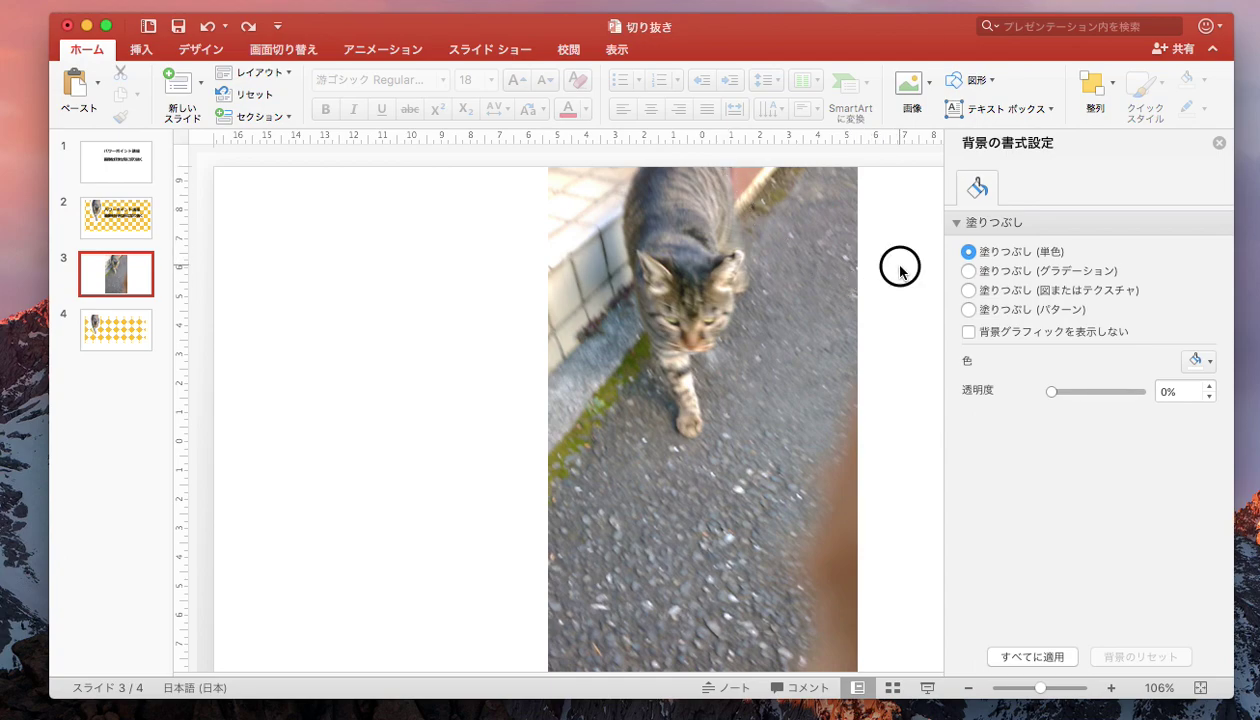
pyautogui.click(992, 82)
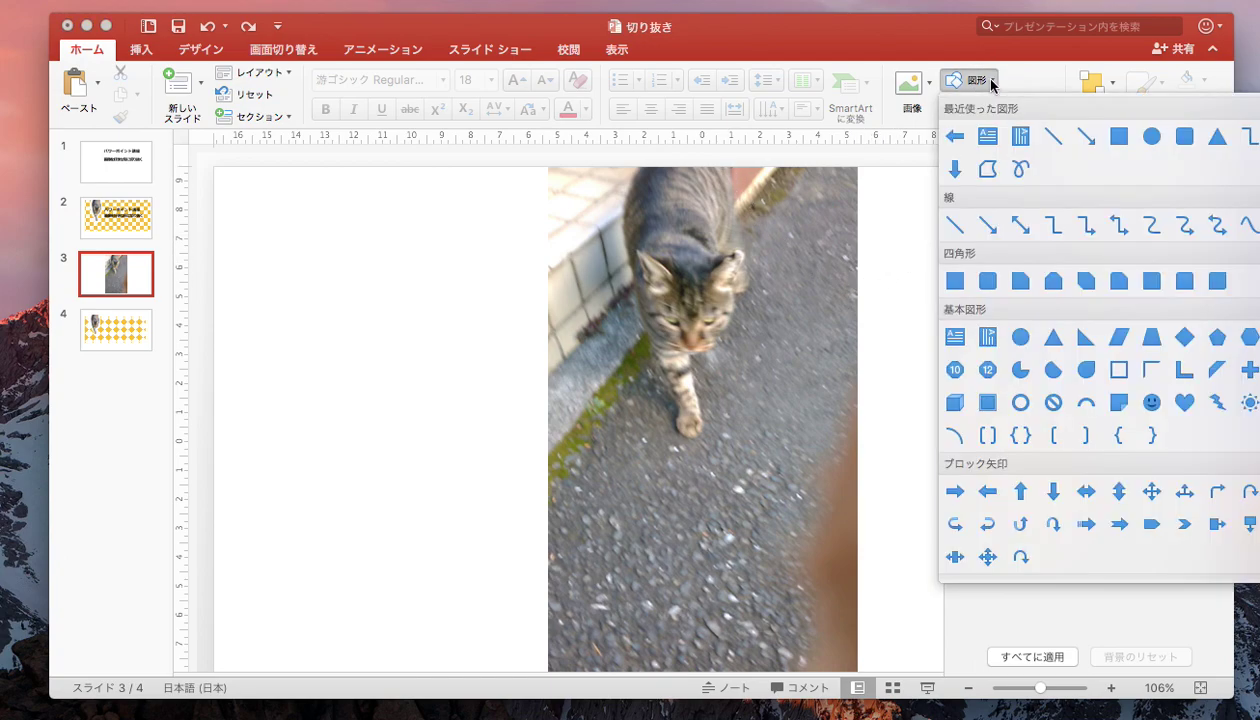
pyautogui.click(1017, 172)
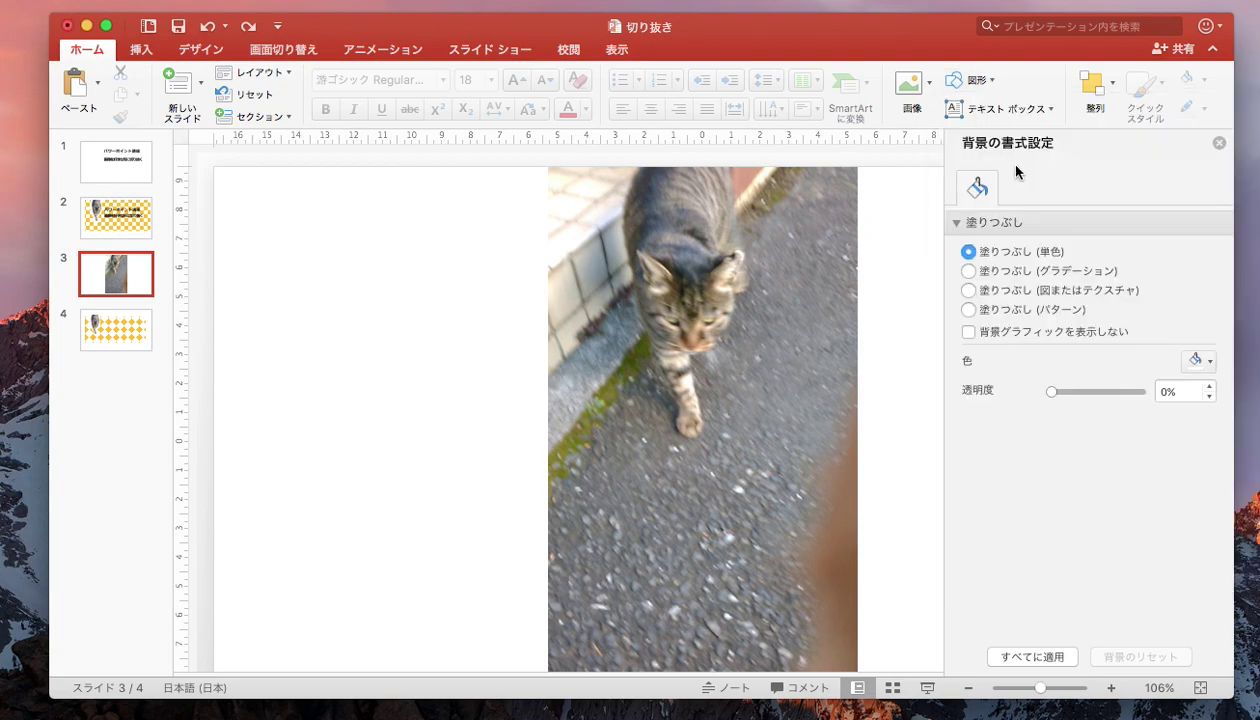
pyautogui.click(641, 168)
pyautogui.moveTo(641, 168)
pyautogui.mouseDown()
pyautogui.moveTo(628, 280)
pyautogui.moveTo(666, 390)
pyautogui.moveTo(704, 432)
pyautogui.moveTo(697, 357)
pyautogui.moveTo(737, 297)
pyautogui.moveTo(729, 162)
pyautogui.moveTo(636, 163)
pyautogui.mouseUp()
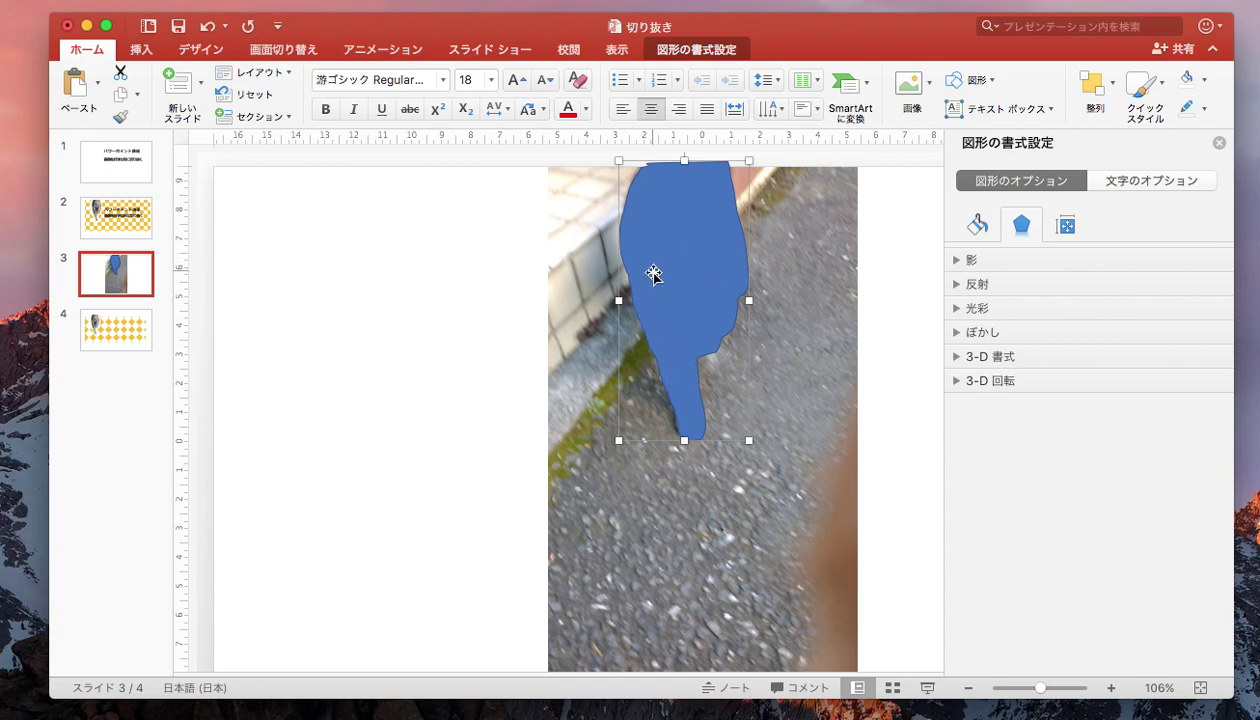
pyautogui.click(456, 275)
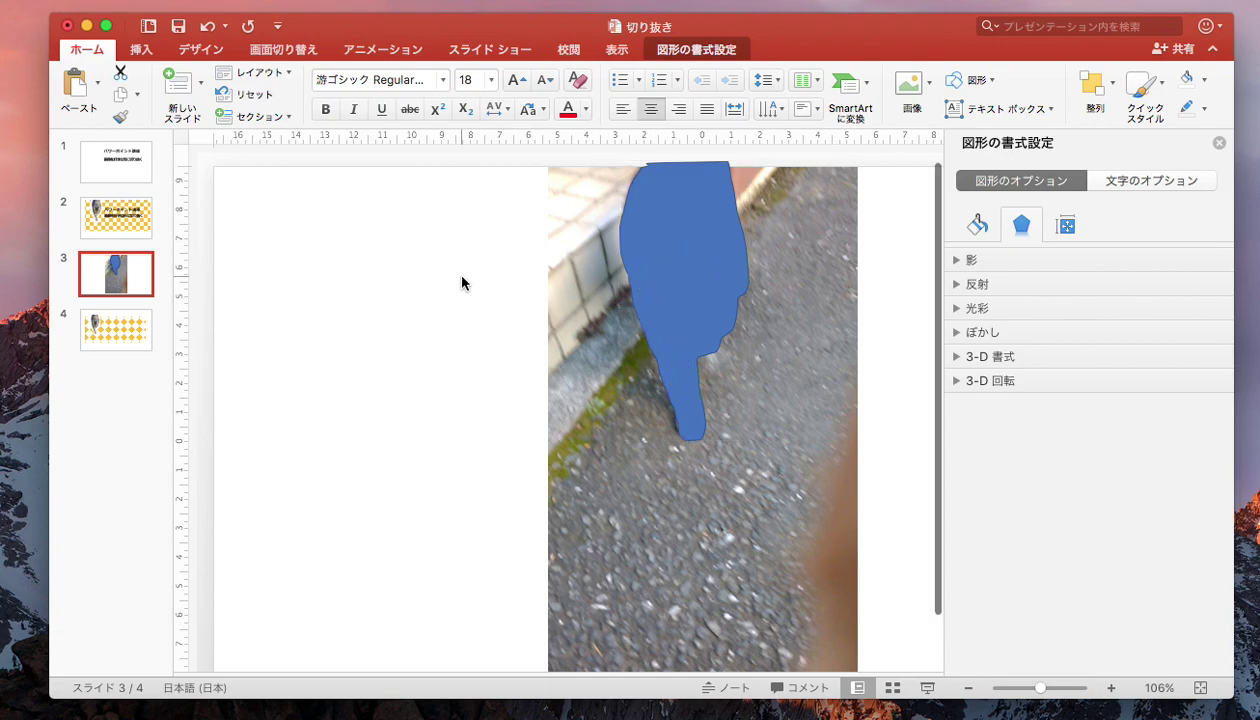
pyautogui.click(700, 244)
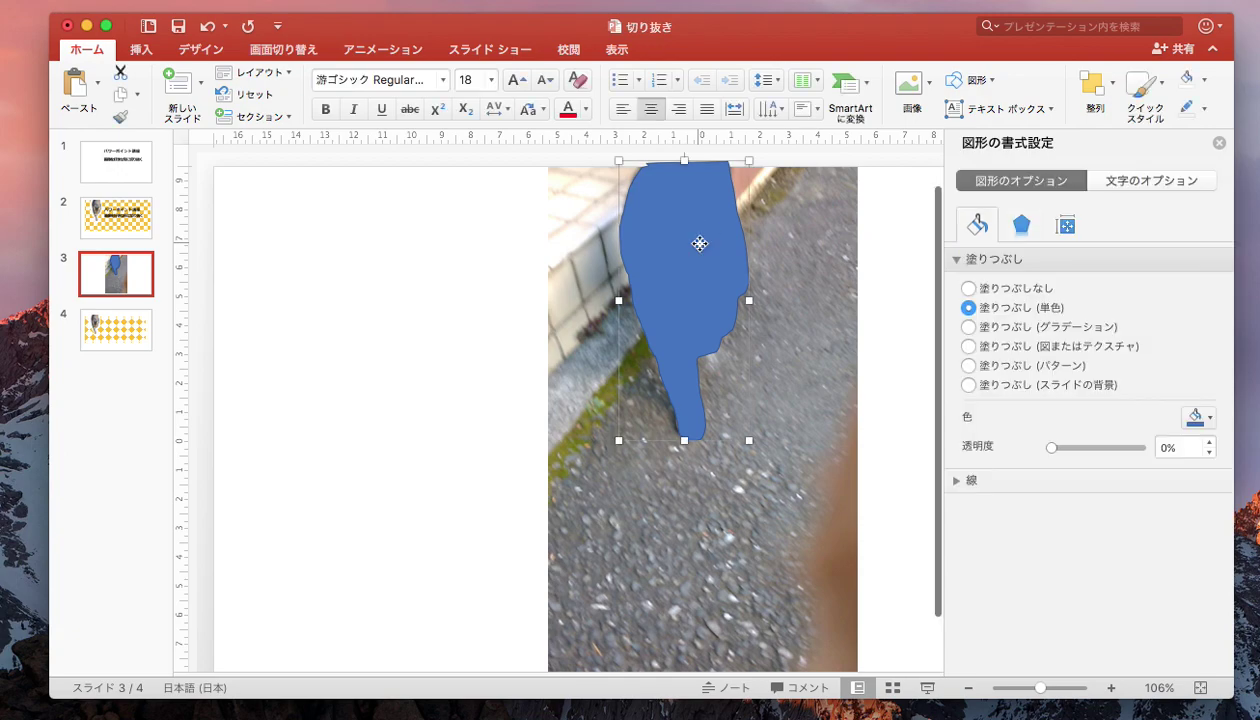
pyautogui.click(700, 244)
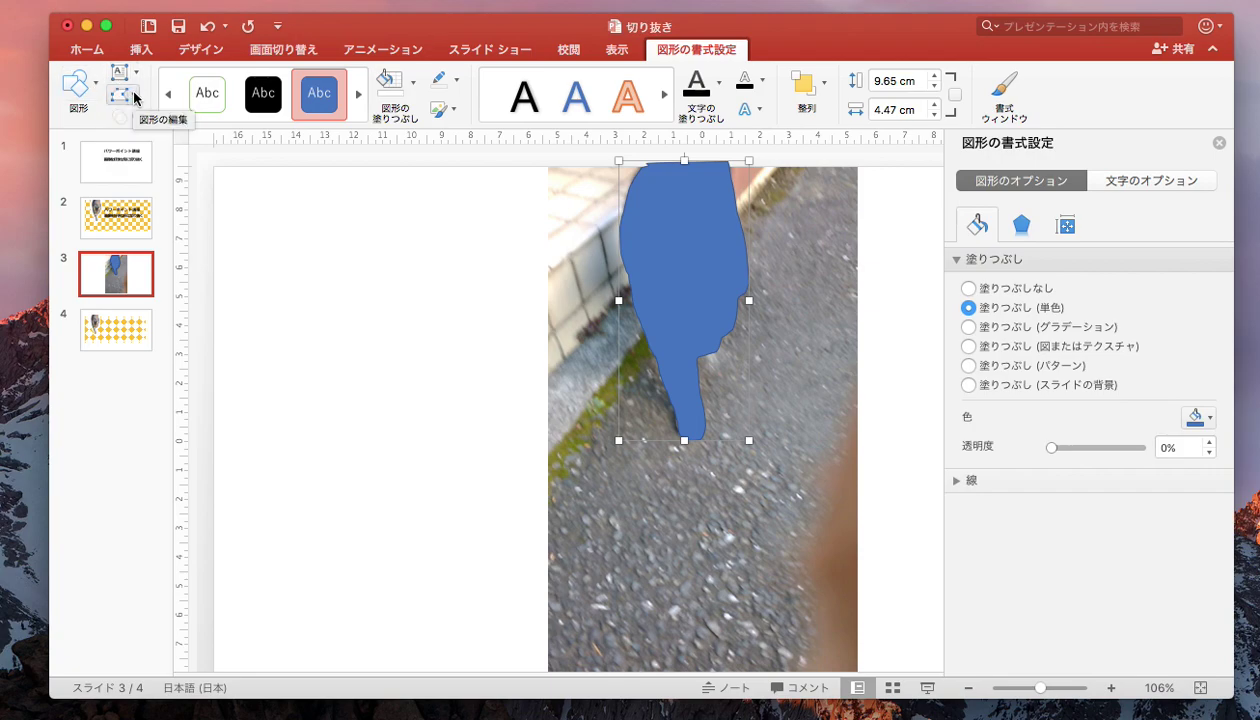
pyautogui.click(133, 95)
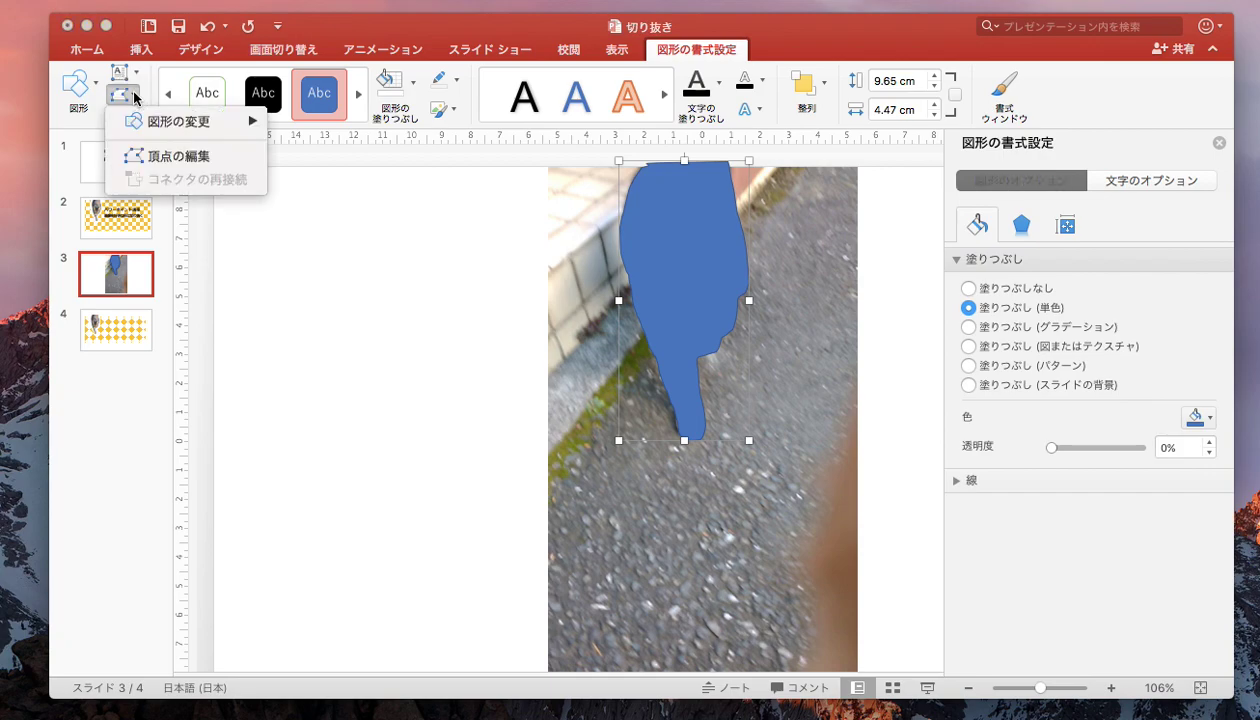
pyautogui.click(190, 166)
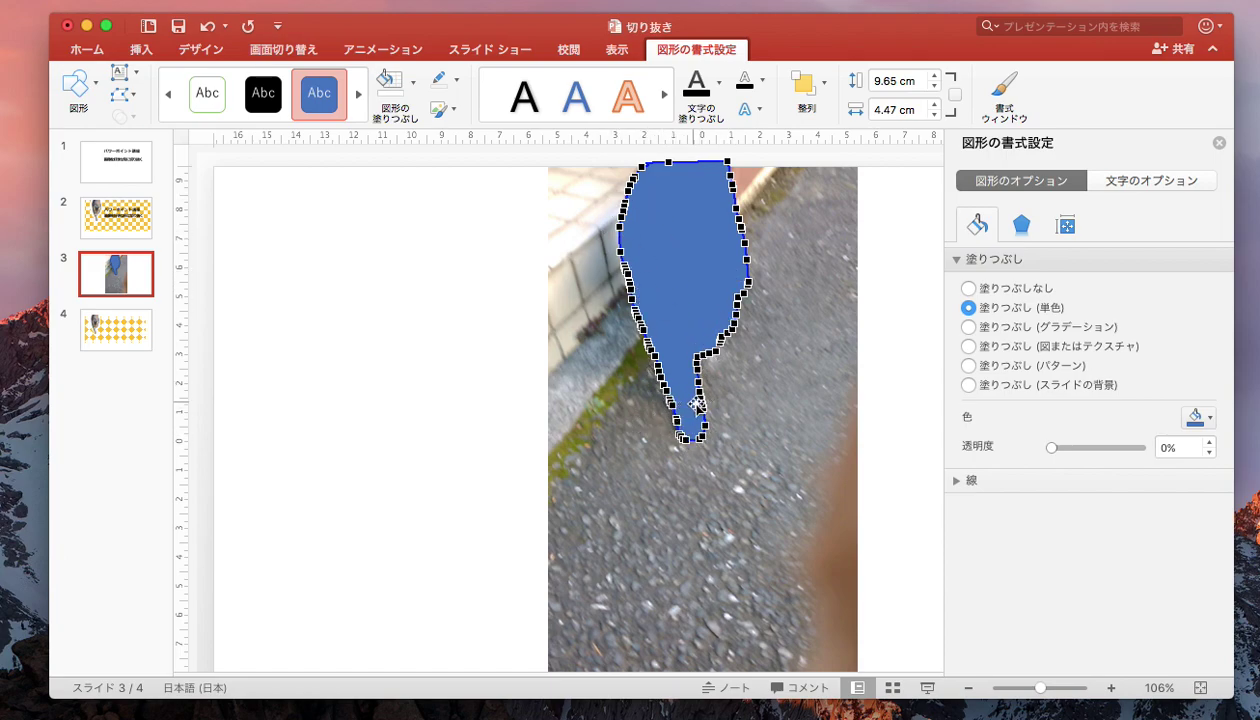
pyautogui.moveTo(697, 404); pyautogui.dragTo(733, 421)
pyautogui.click(734, 427)
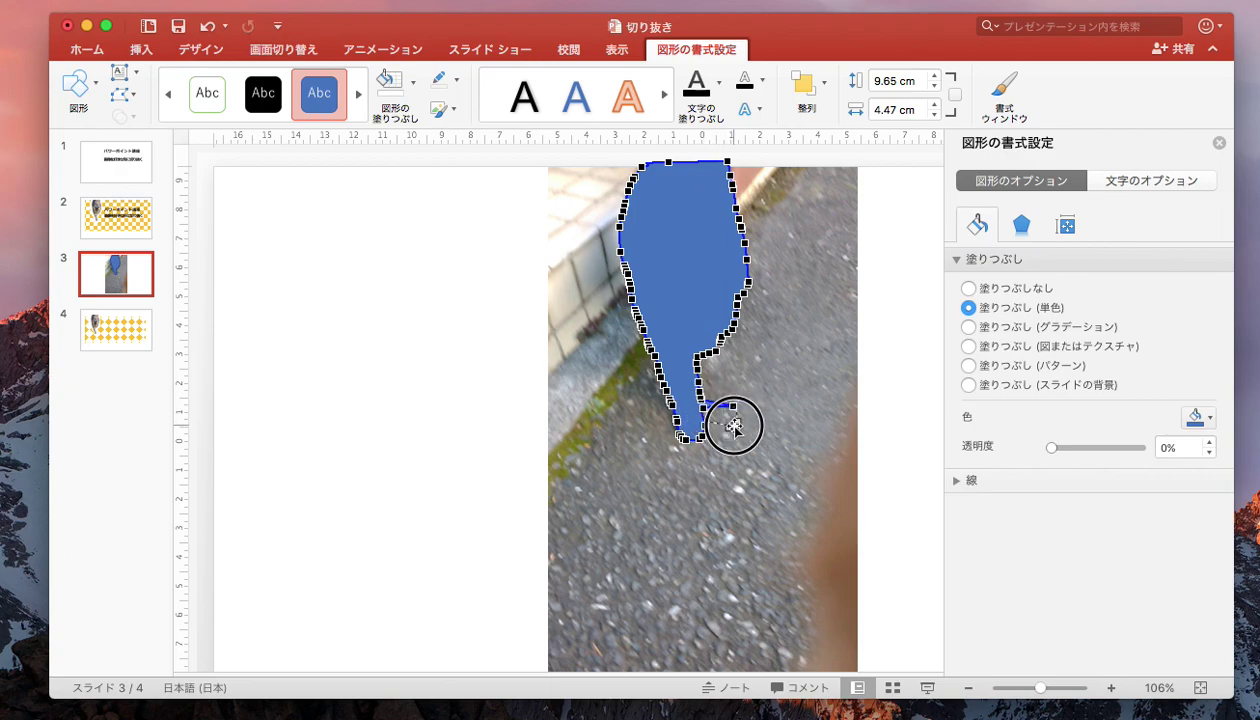
pyautogui.click(726, 450)
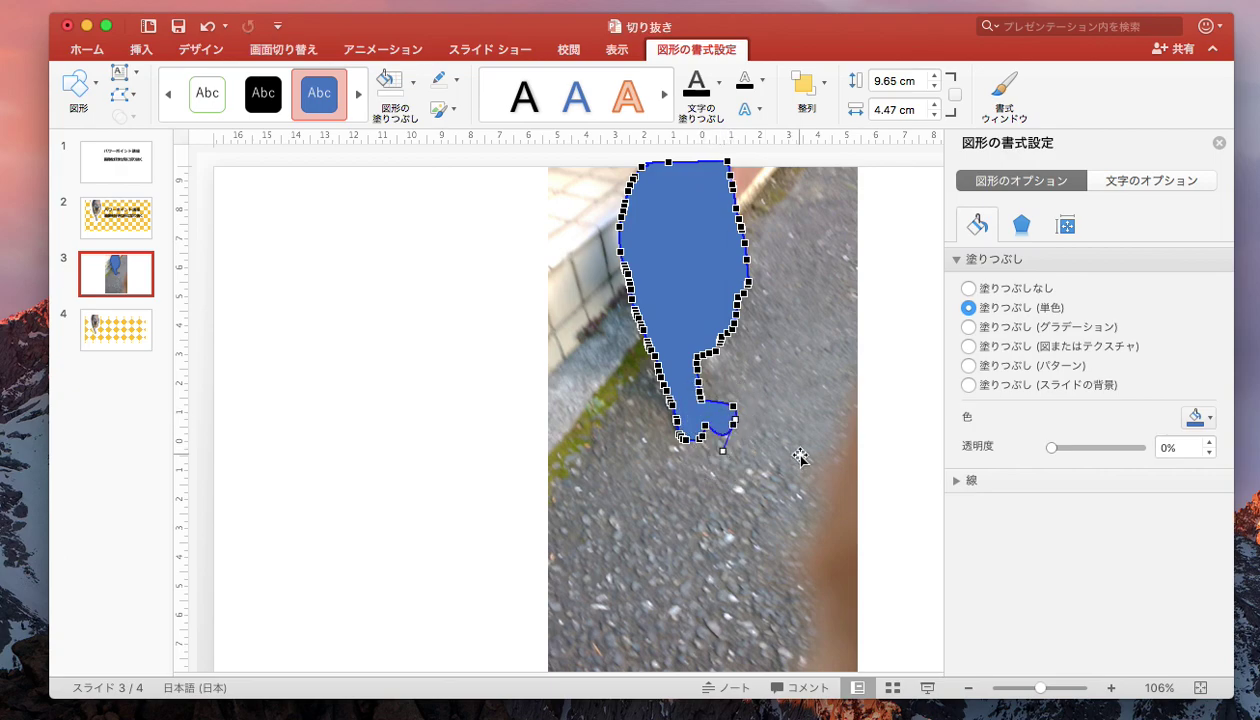
pyautogui.hotkey('ctrl', 'z')
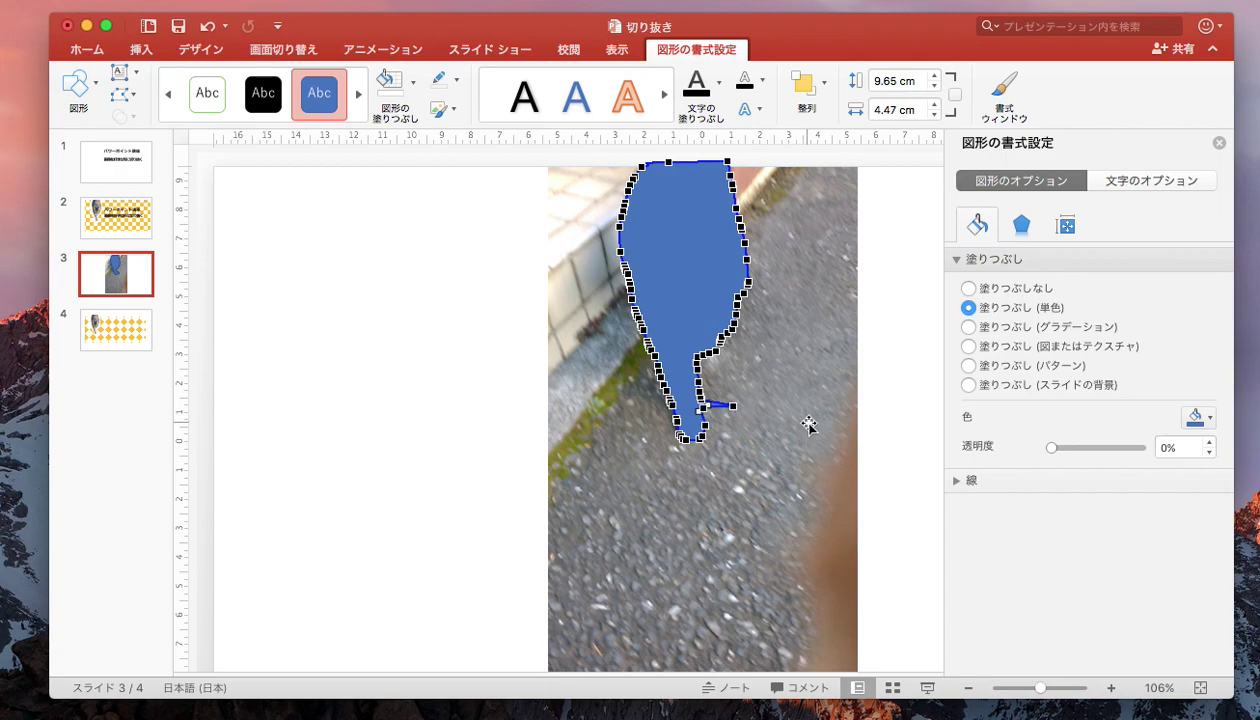
pyautogui.click(810, 281)
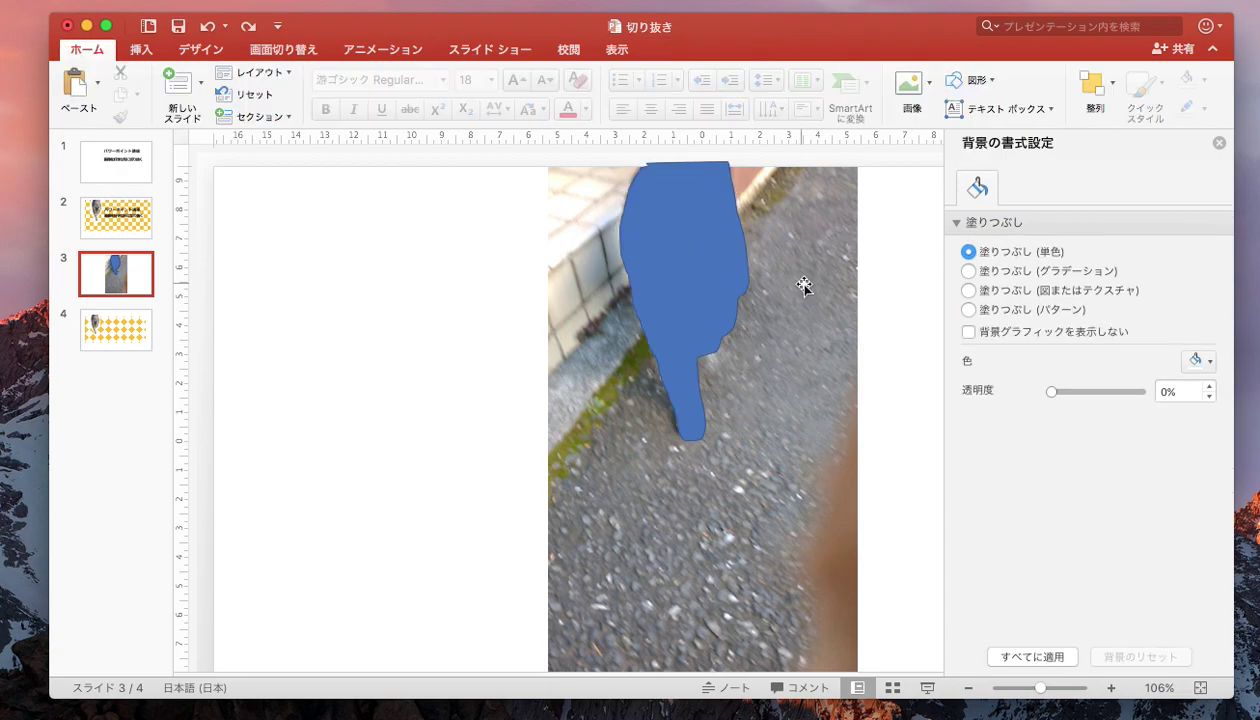
# Intersect the traced shape with the photo to cut out the cat, then deselect
pyautogui.keyDown('shift'); pyautogui.click(700, 246); pyautogui.keyUp('shift')
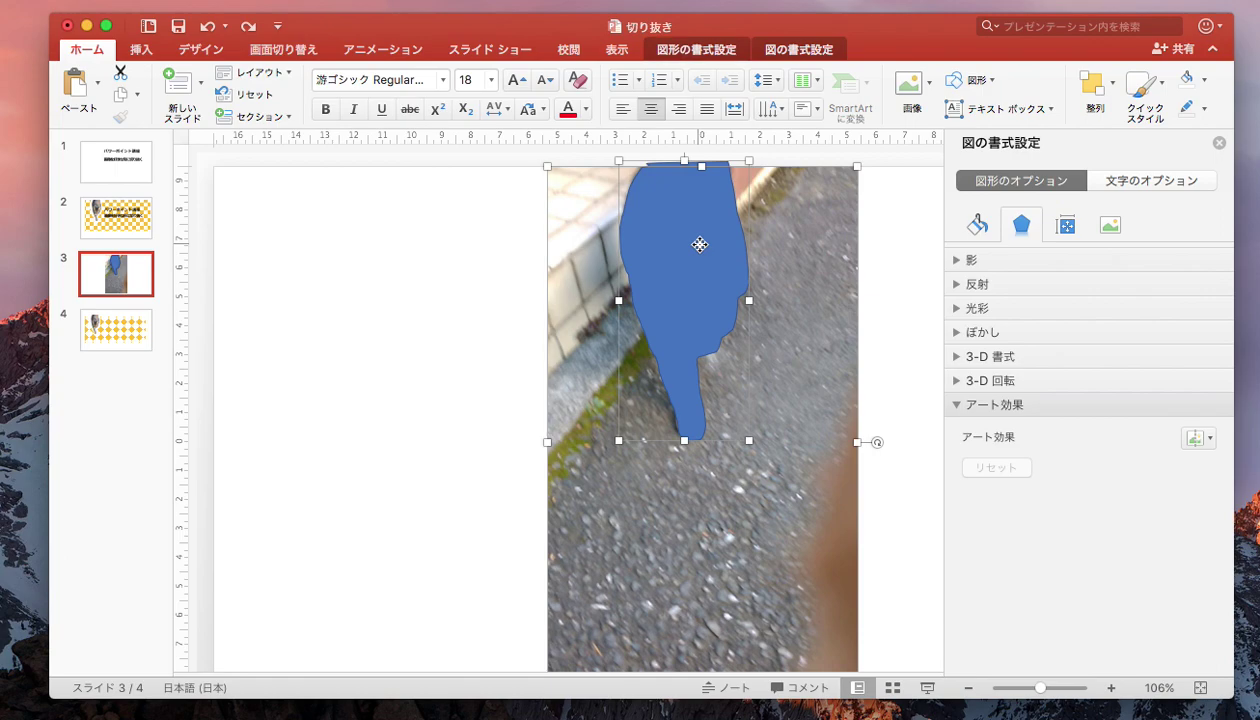
pyautogui.click(687, 52)
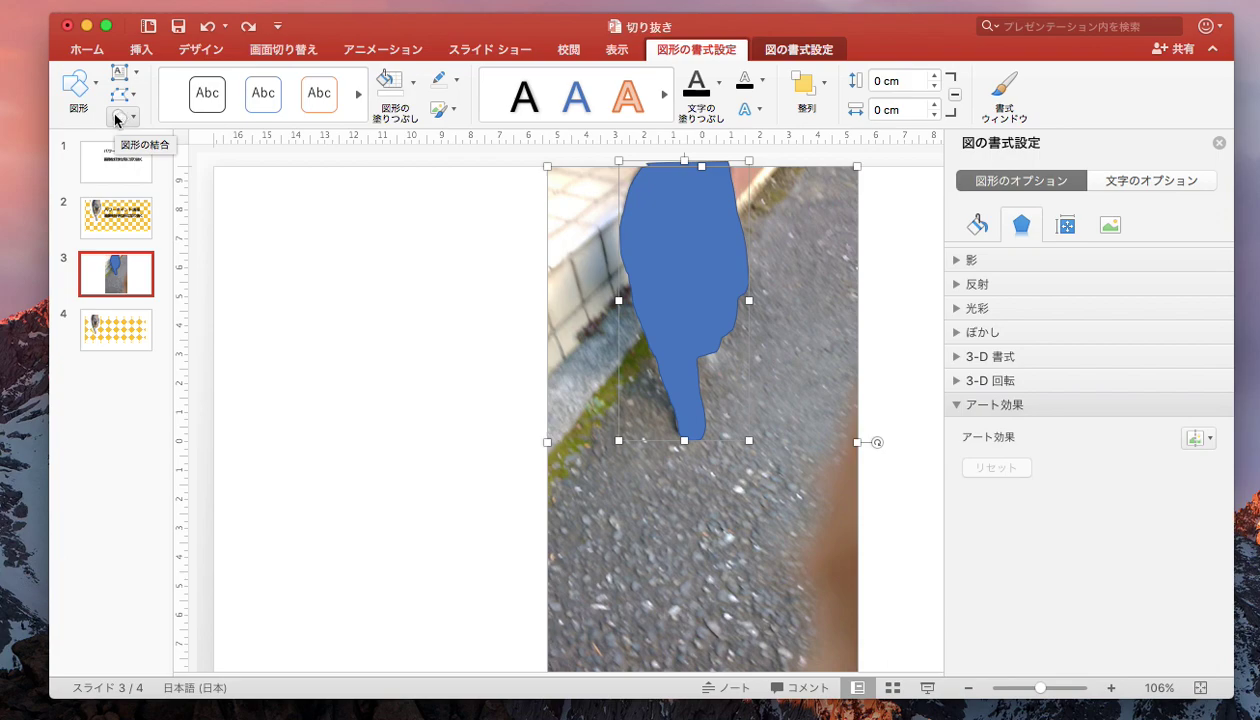
pyautogui.click(134, 119)
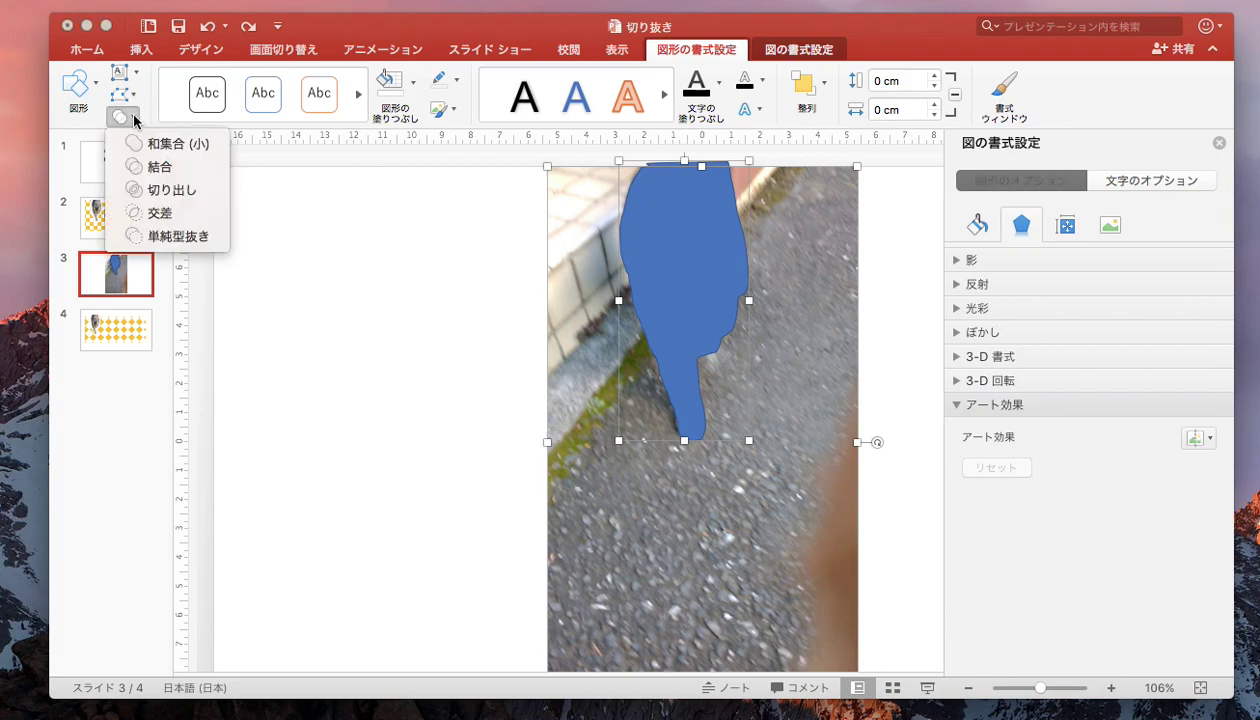
pyautogui.click(160, 213)
pyautogui.click(407, 279)
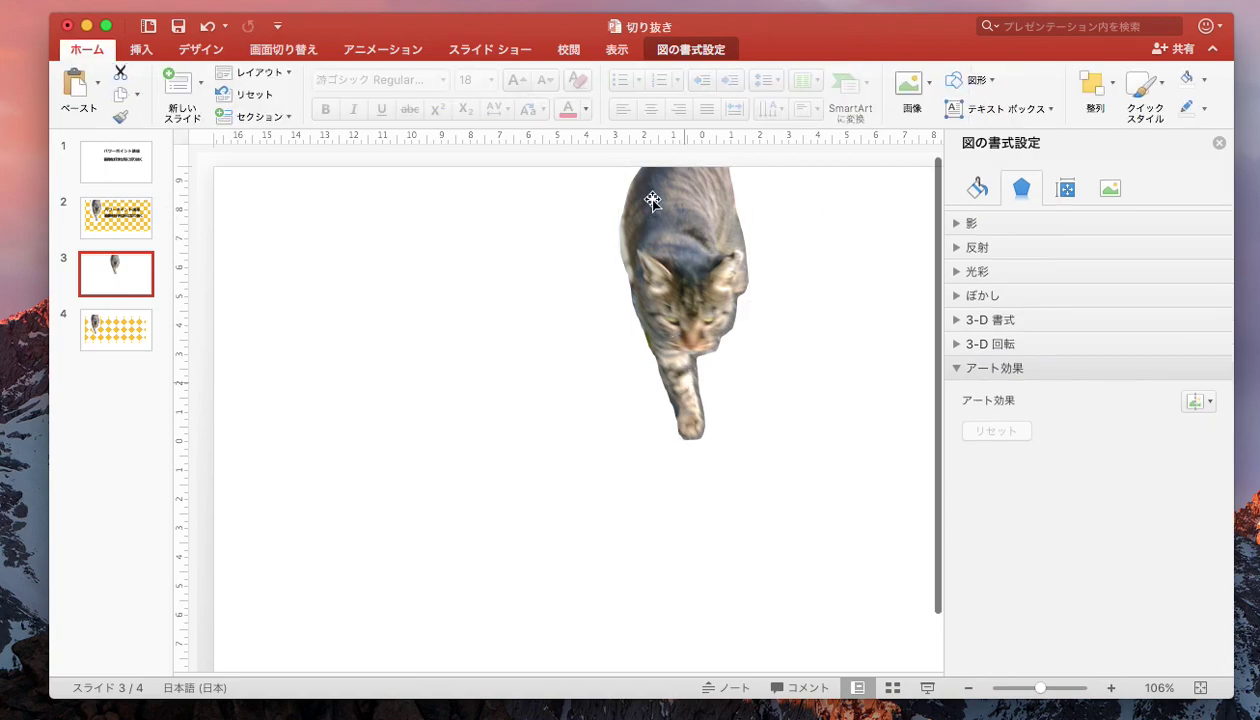
pyautogui.click(625, 242)
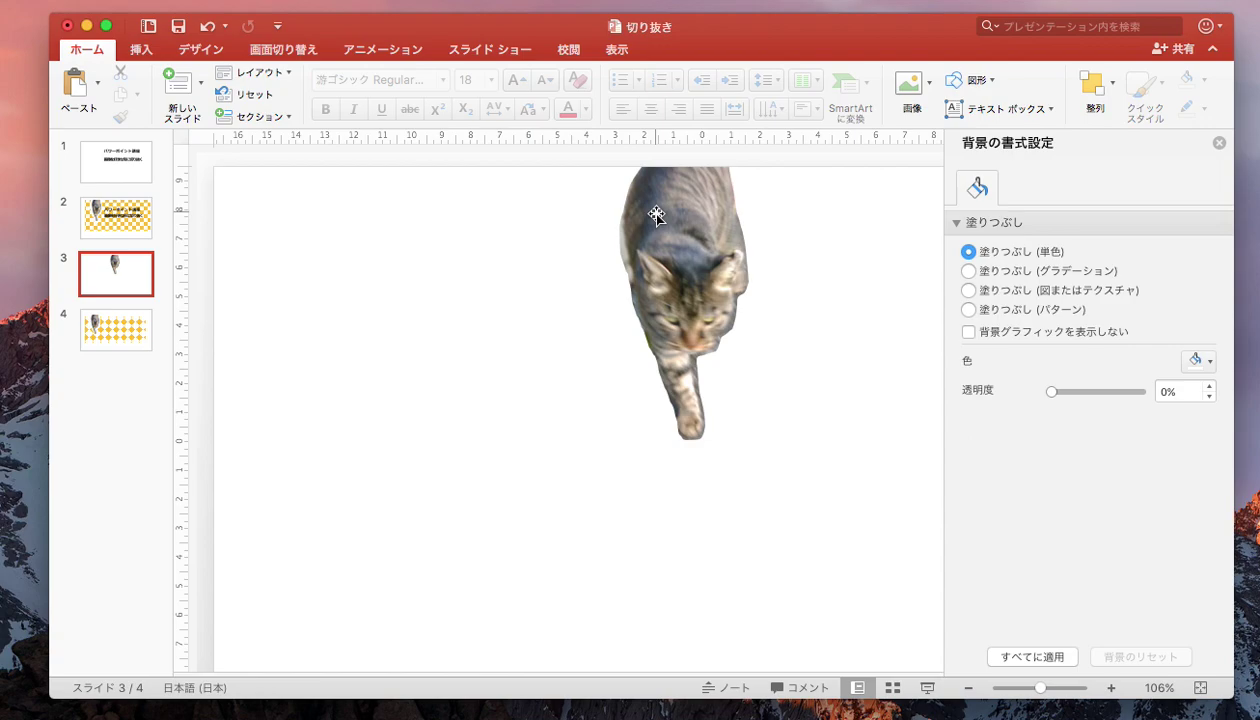
# Drag the cat cutout lower toward the centre, compare with slide 2, and return to slide 3
pyautogui.moveTo(675, 205); pyautogui.dragTo(627, 270)
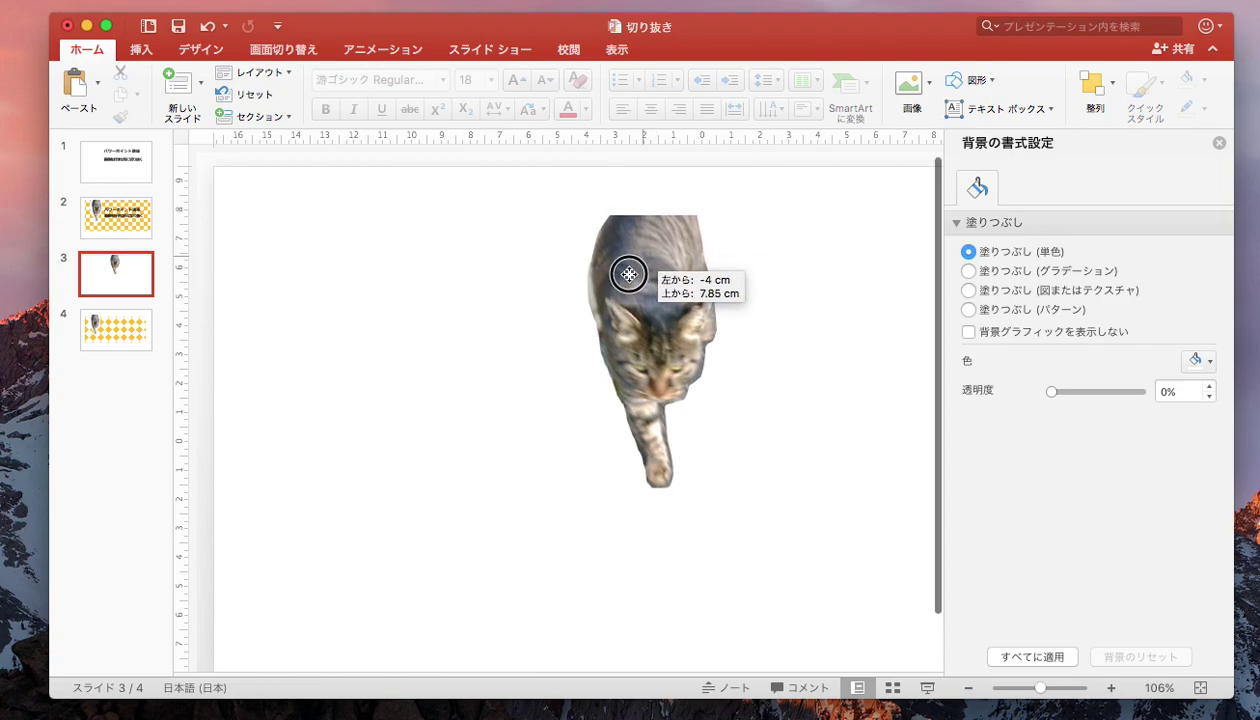
pyautogui.click(793, 272)
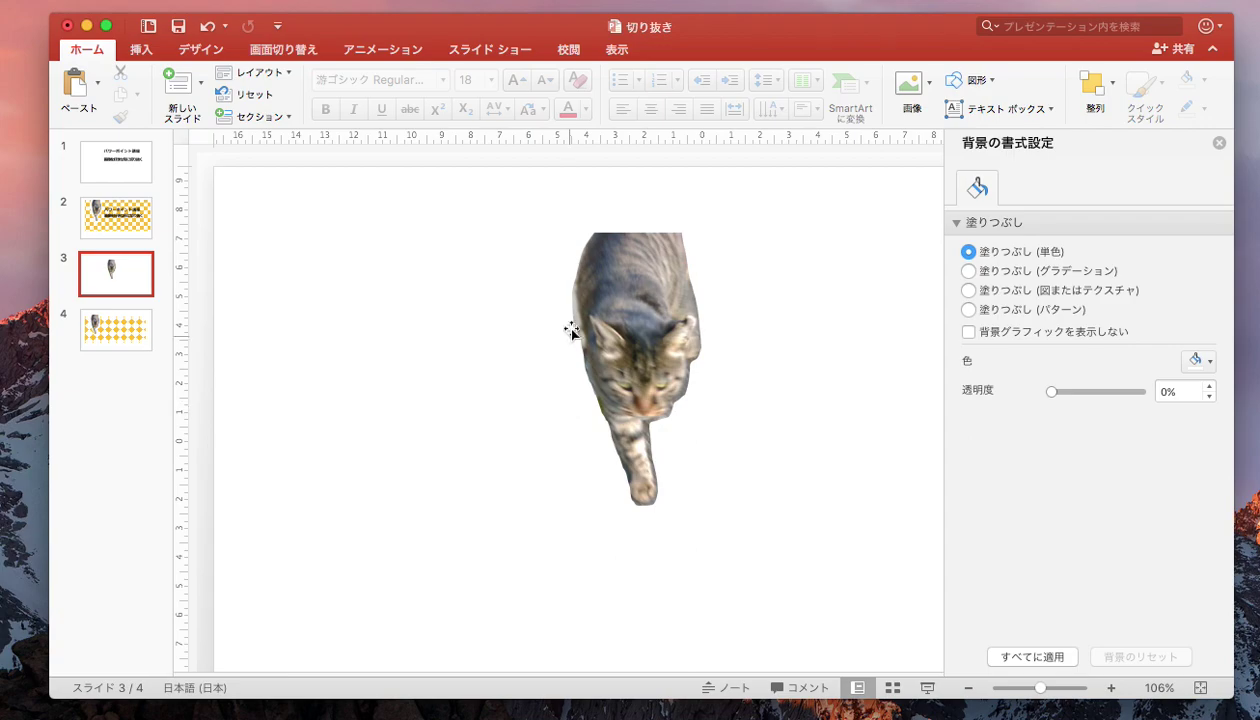
pyautogui.click(100, 212)
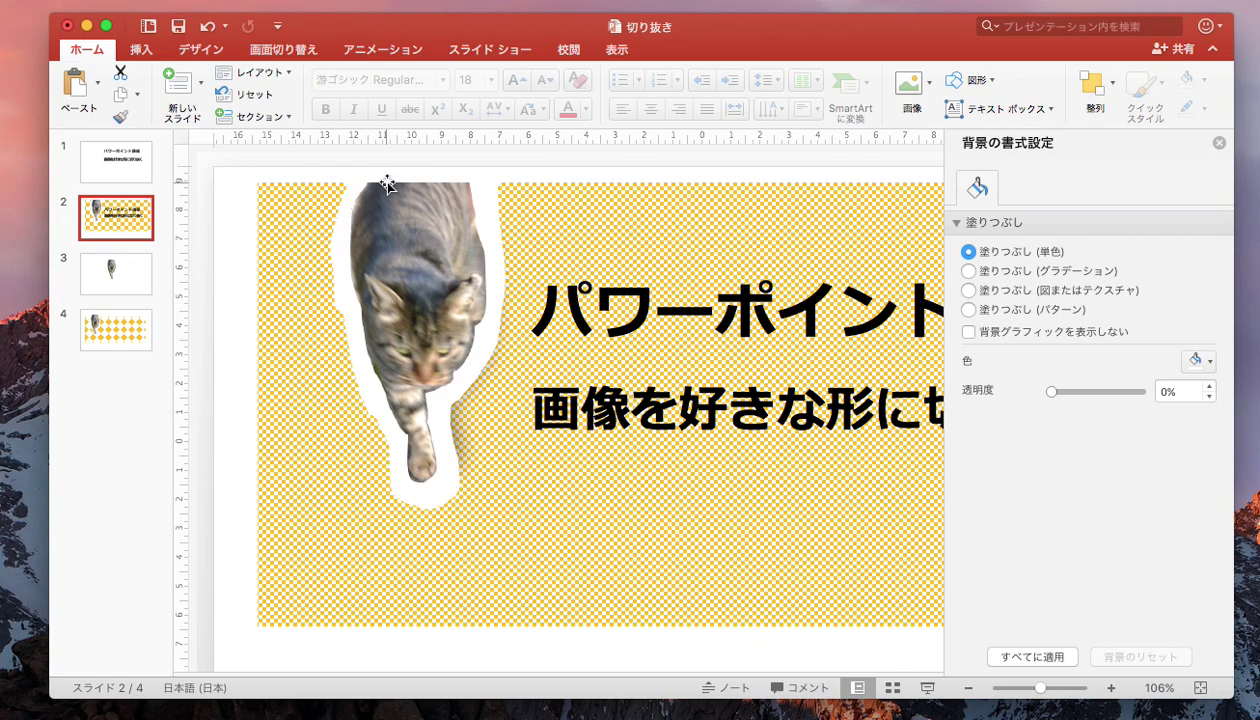
pyautogui.click(411, 230)
pyautogui.click(112, 278)
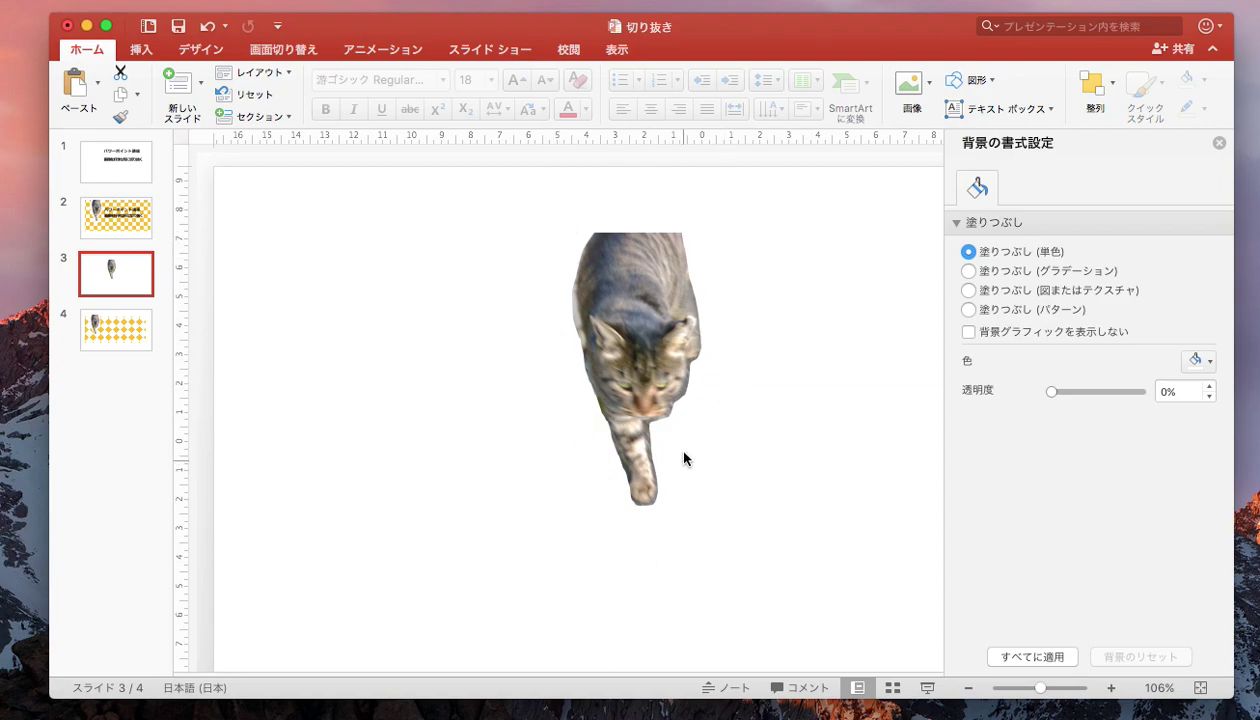
# Draw a Scribble shape tracing freehand around the cat
pyautogui.click(993, 80)
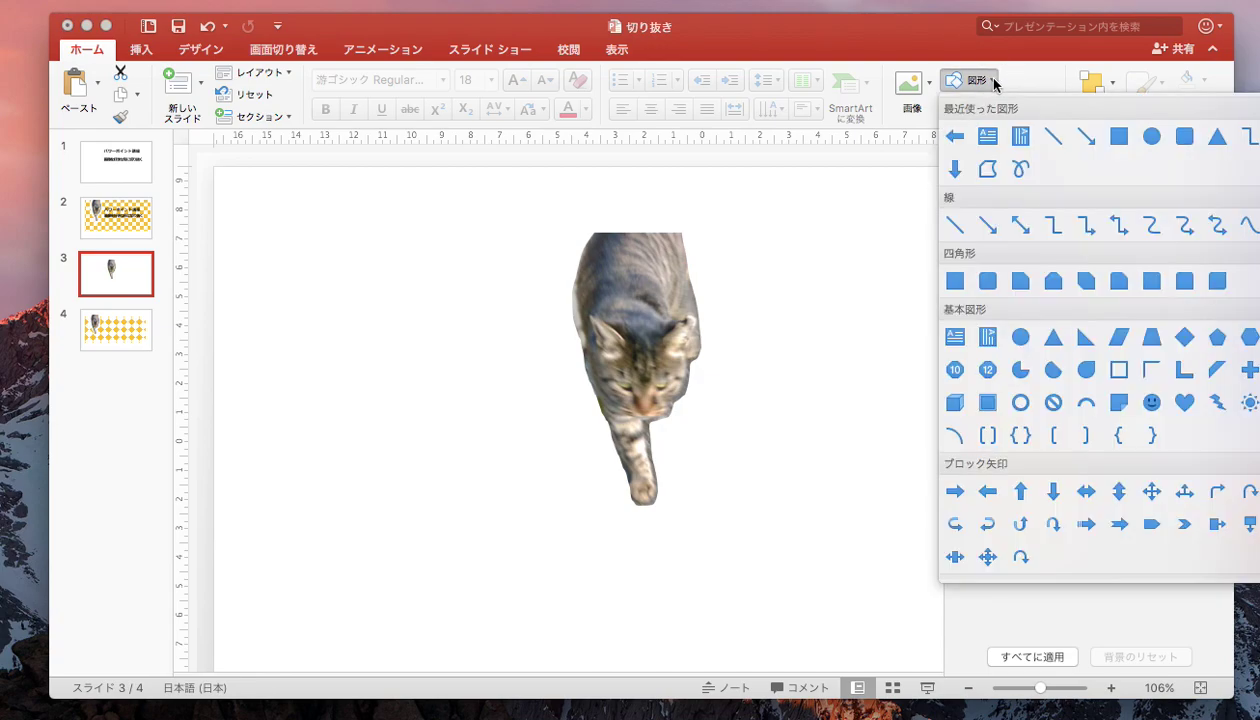
pyautogui.click(1026, 172)
pyautogui.moveTo(574, 221); pyautogui.dragTo(583, 416)
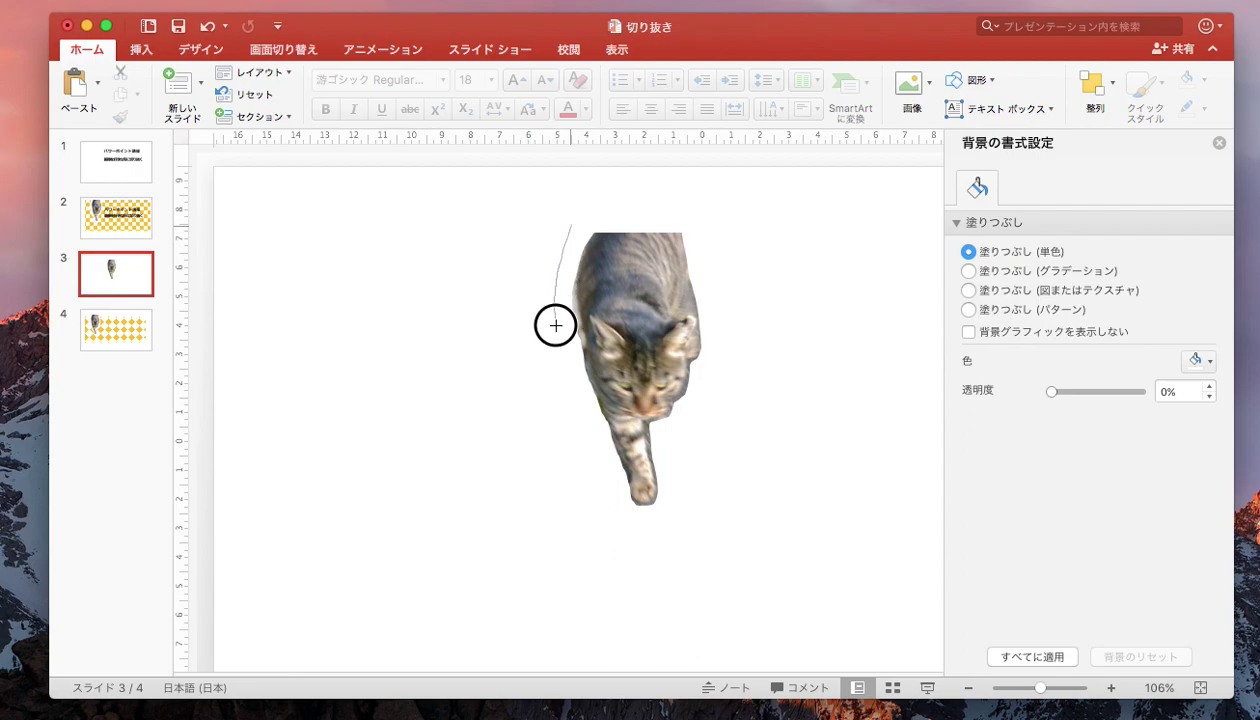
pyautogui.moveTo(601, 481)
pyautogui.mouseDown()
pyautogui.moveTo(691, 429)
pyautogui.moveTo(575, 209)
pyautogui.mouseUp()
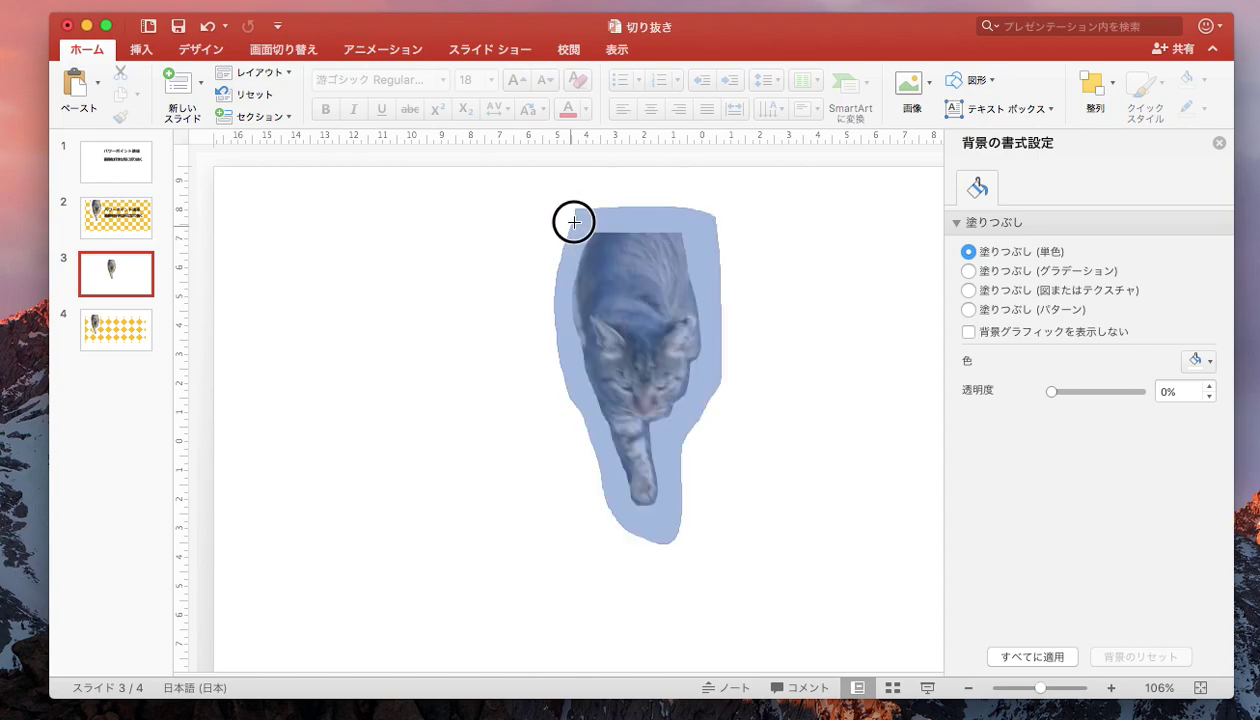
pyautogui.moveTo(575, 209); pyautogui.dragTo(576, 214)
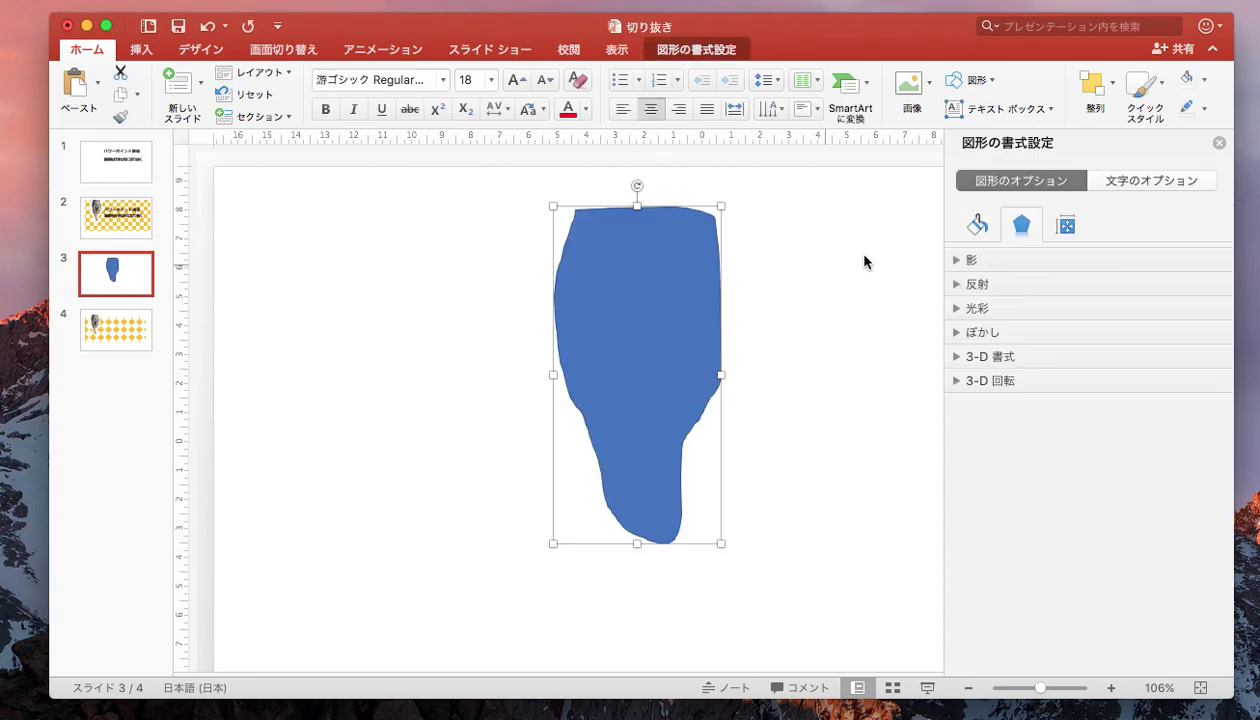
# Give the traced shape a white fill and no outline
pyautogui.click(1187, 80)
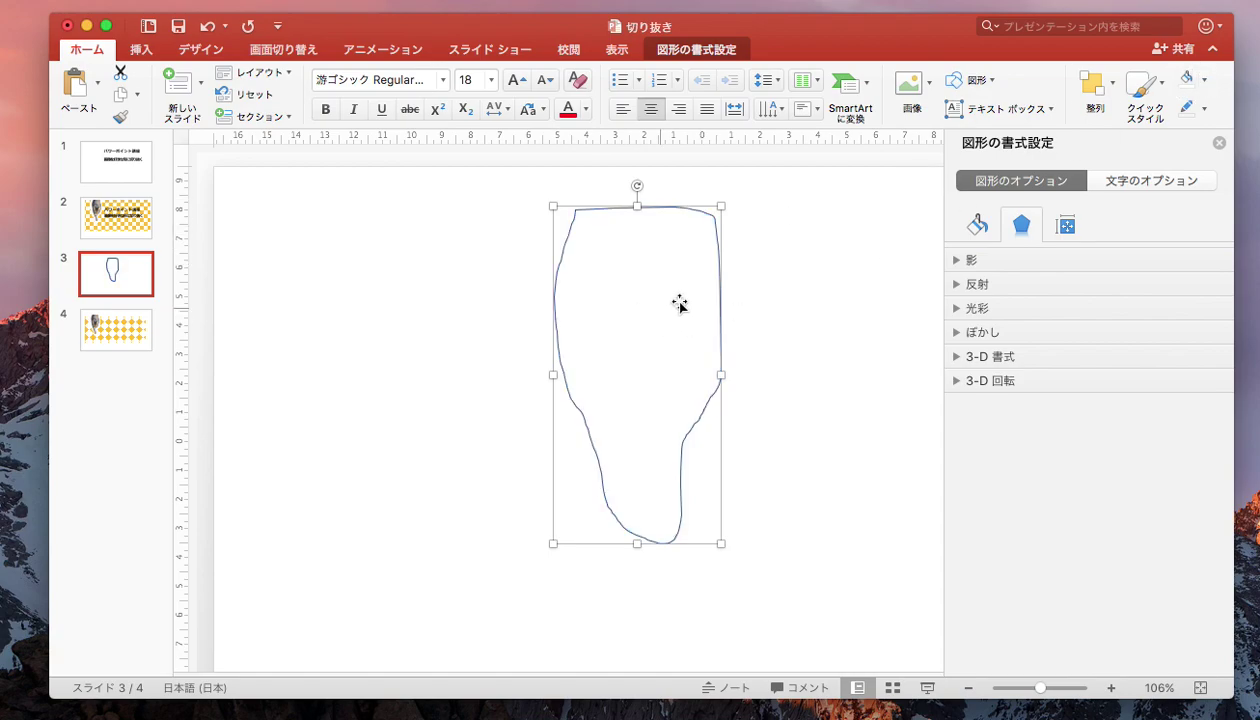
pyautogui.click(1205, 110)
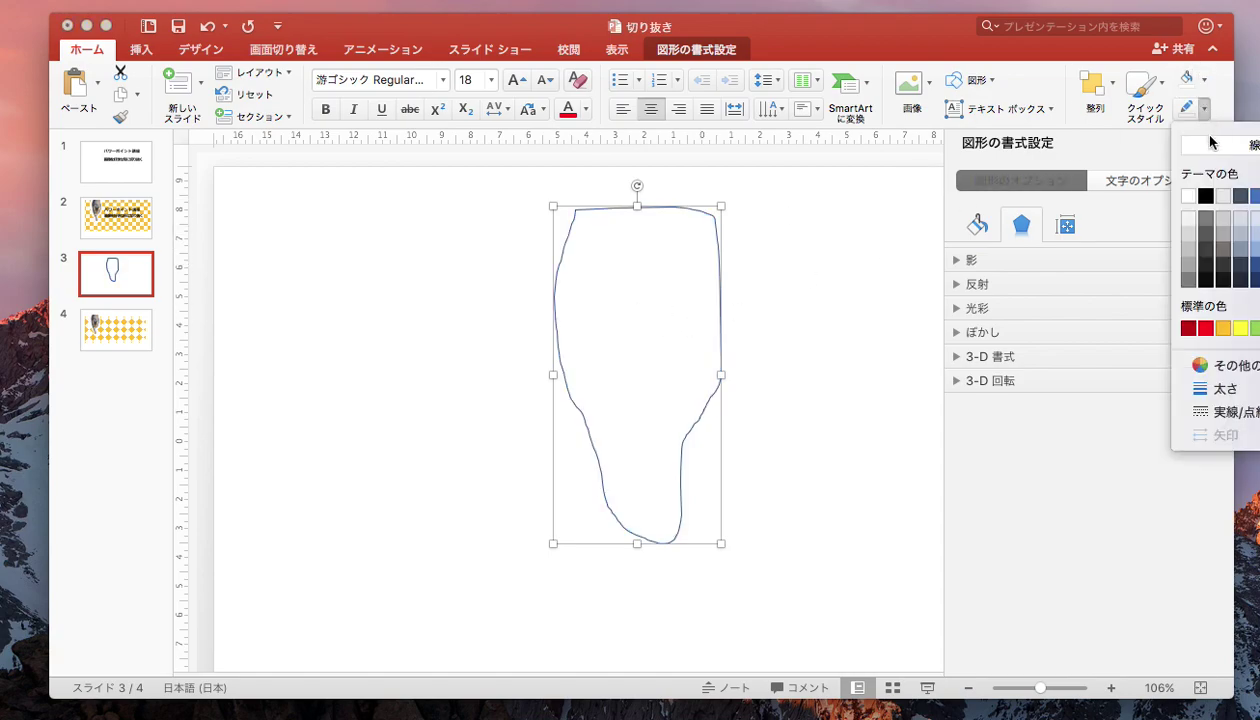
pyautogui.click(1210, 142)
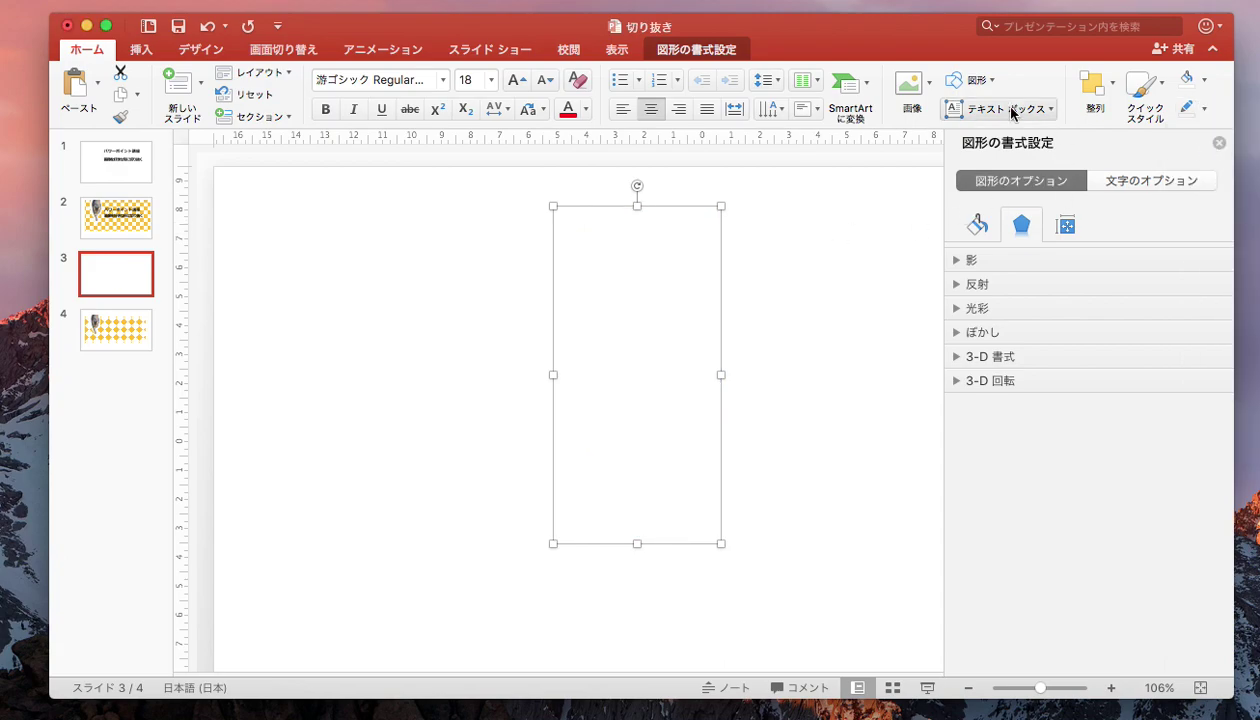
# Send the white shape to the back behind the cat photo and reselect it
pyautogui.click(1114, 87)
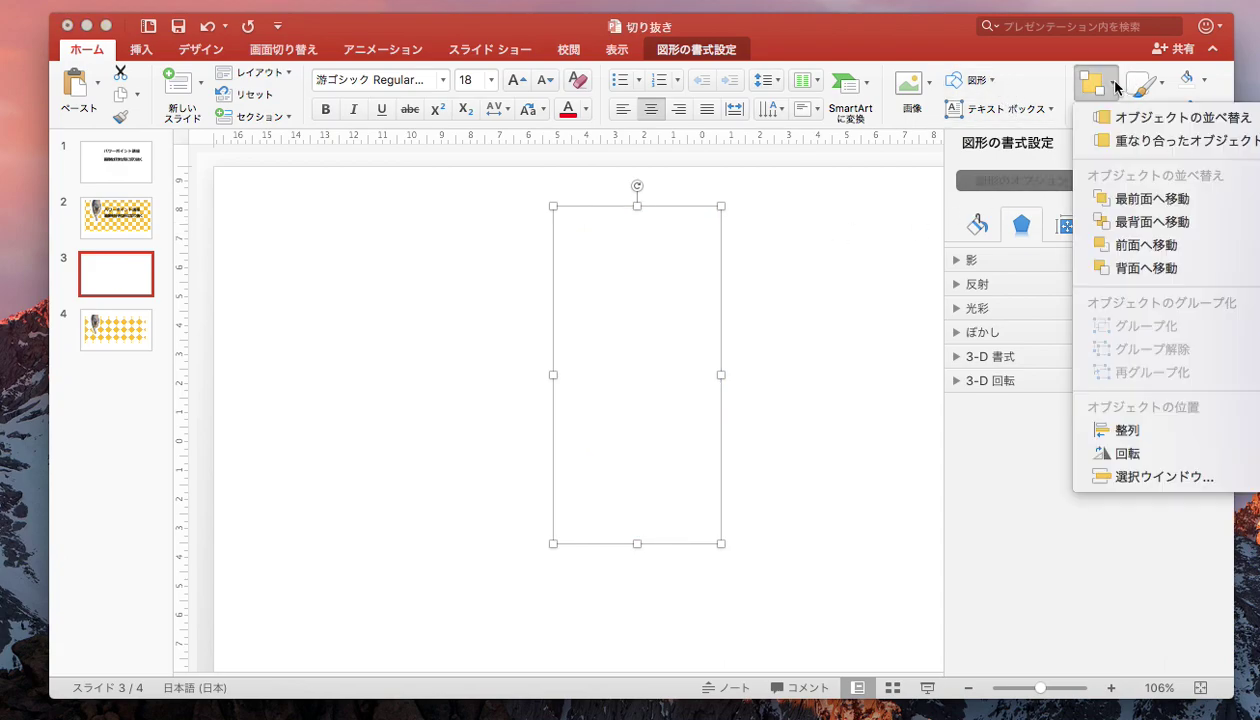
pyautogui.click(1170, 227)
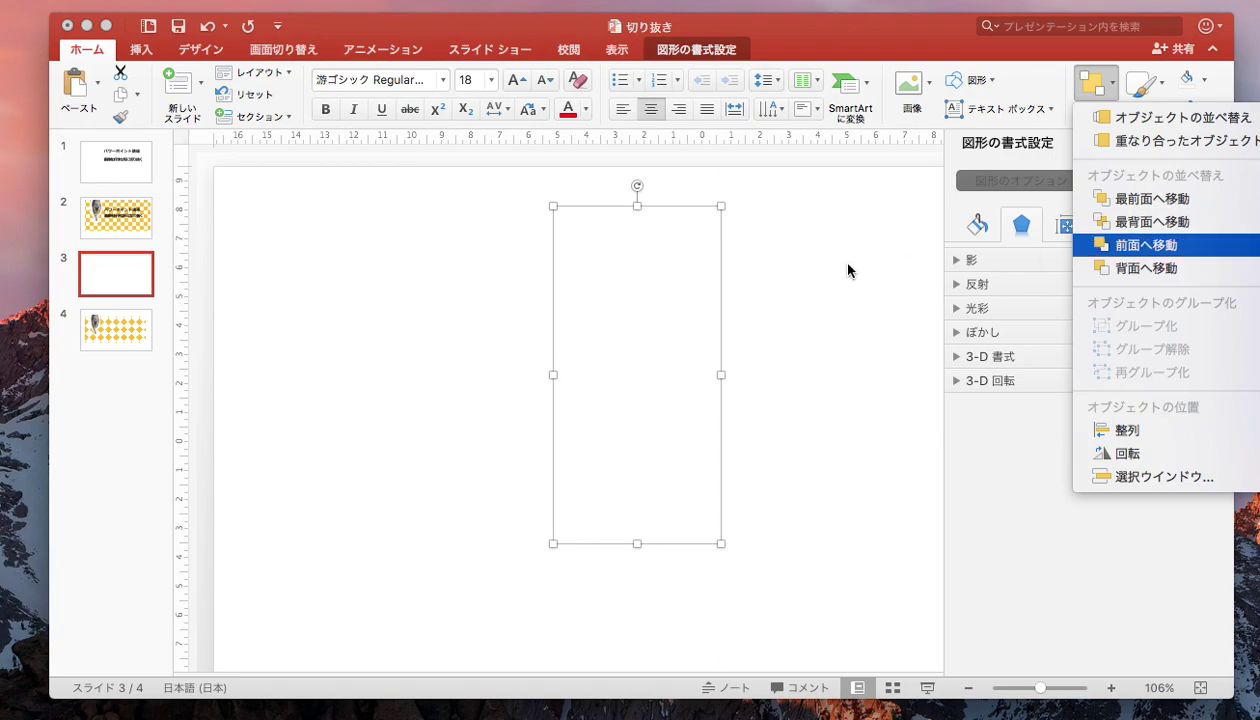
pyautogui.click(813, 220)
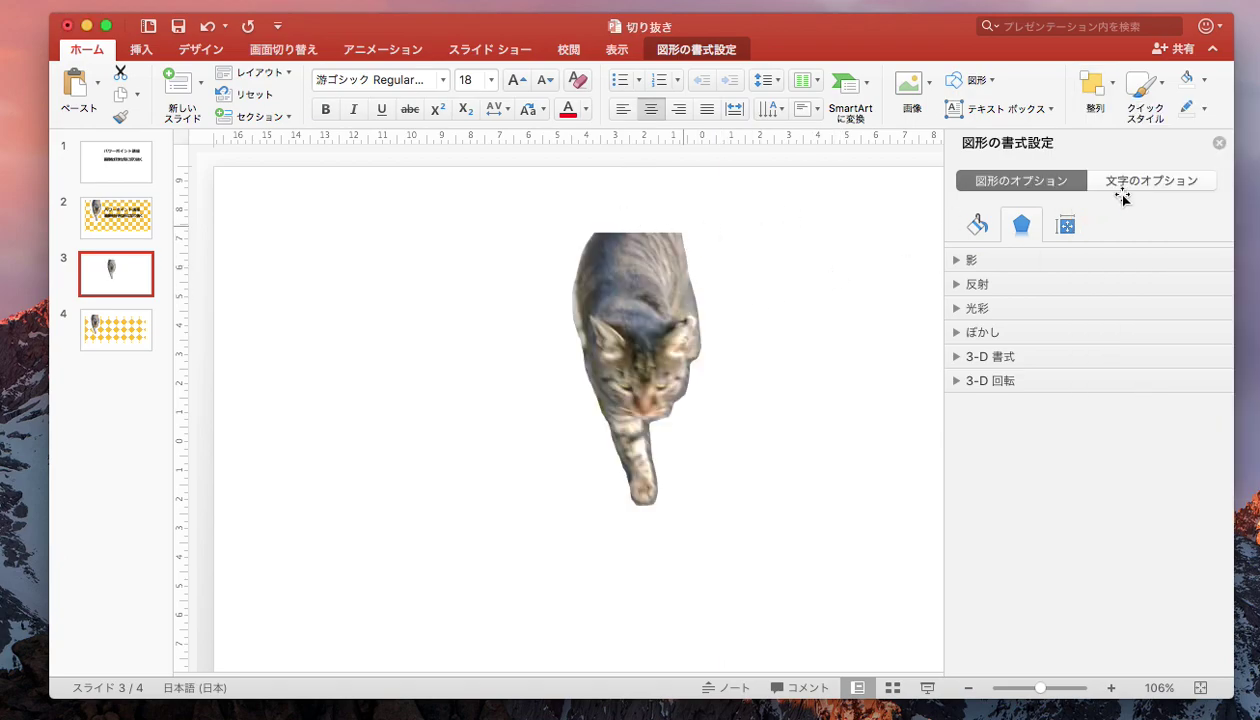
pyautogui.click(1219, 143)
pyautogui.click(634, 212)
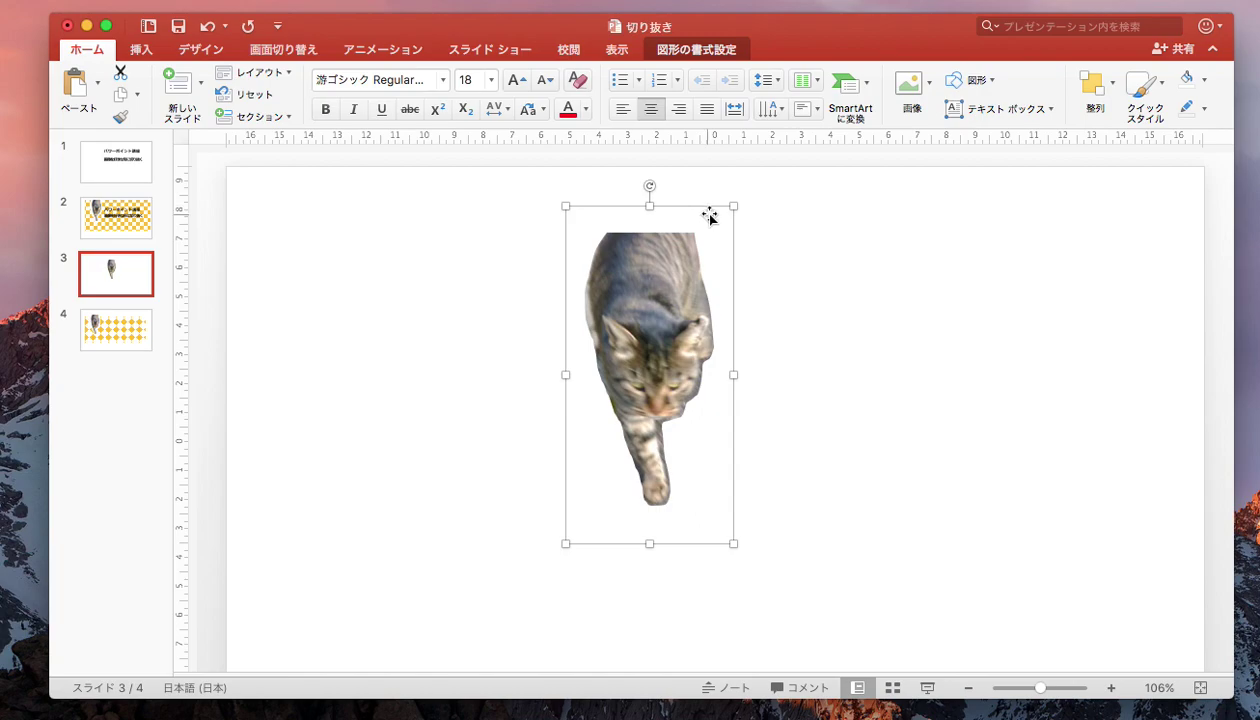
# In Format Shape Effects, give the white shape a pale shadow to form a border
pyautogui.rightClick(709, 216)
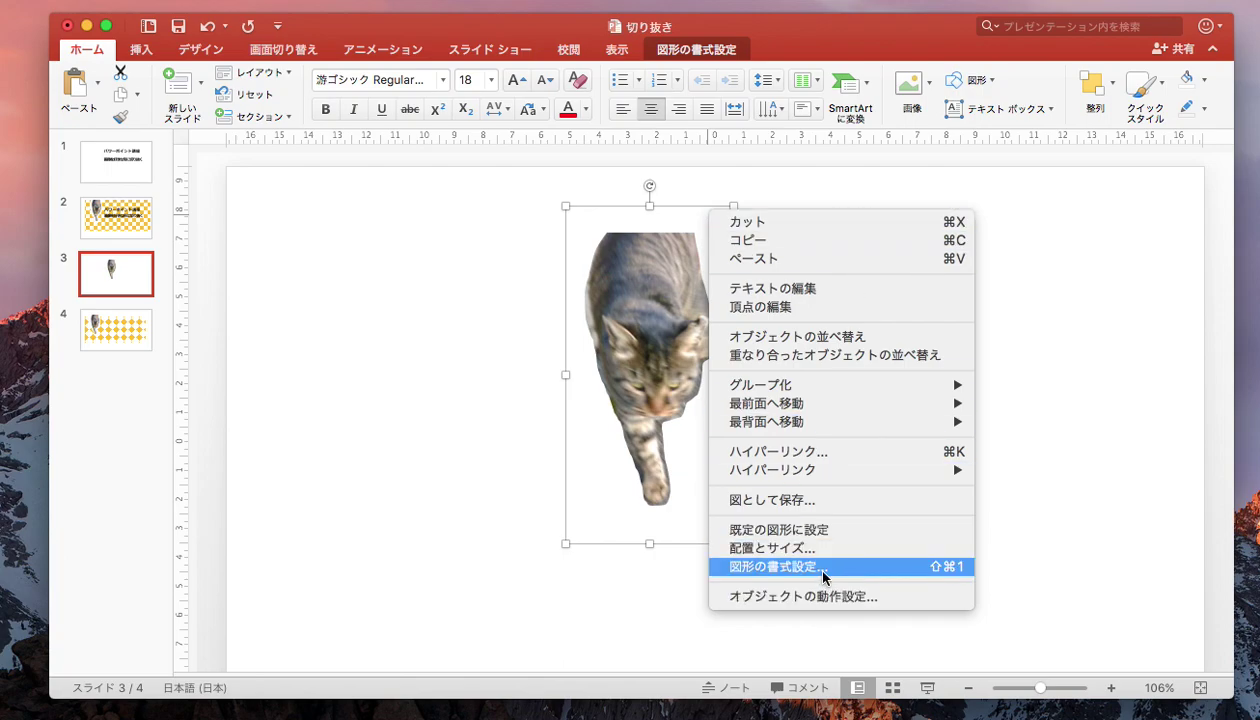
pyautogui.click(823, 566)
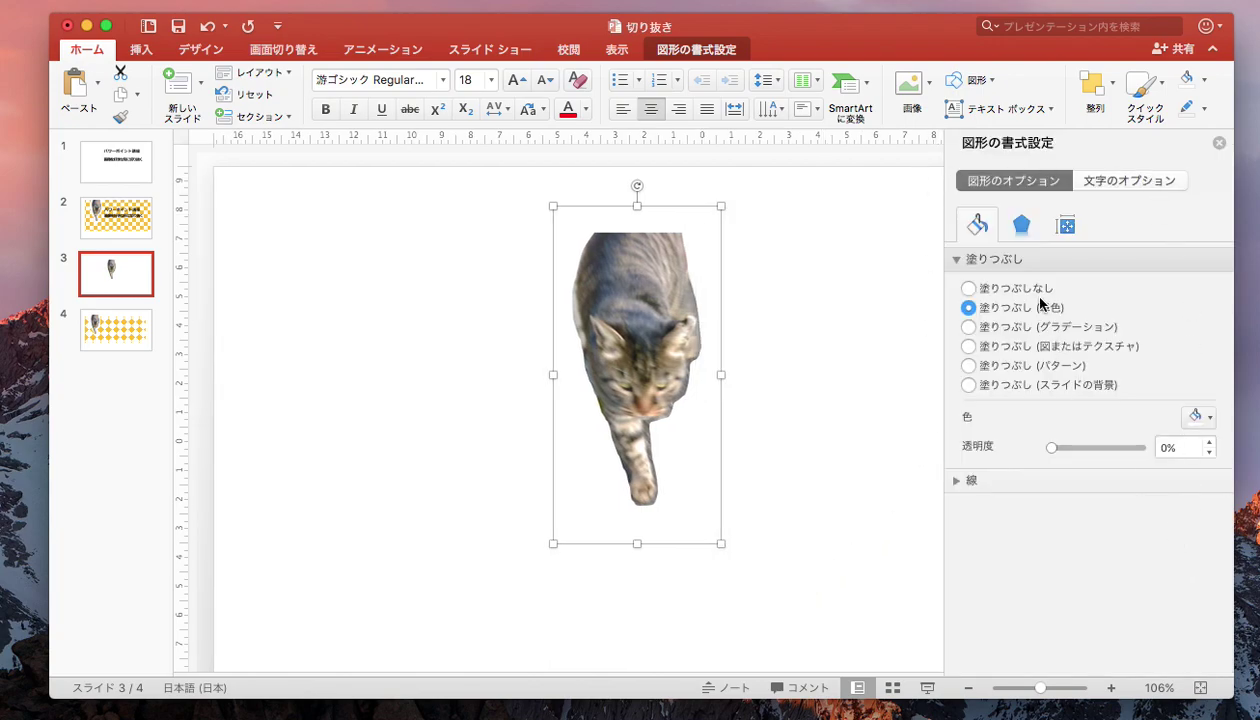
pyautogui.click(1020, 226)
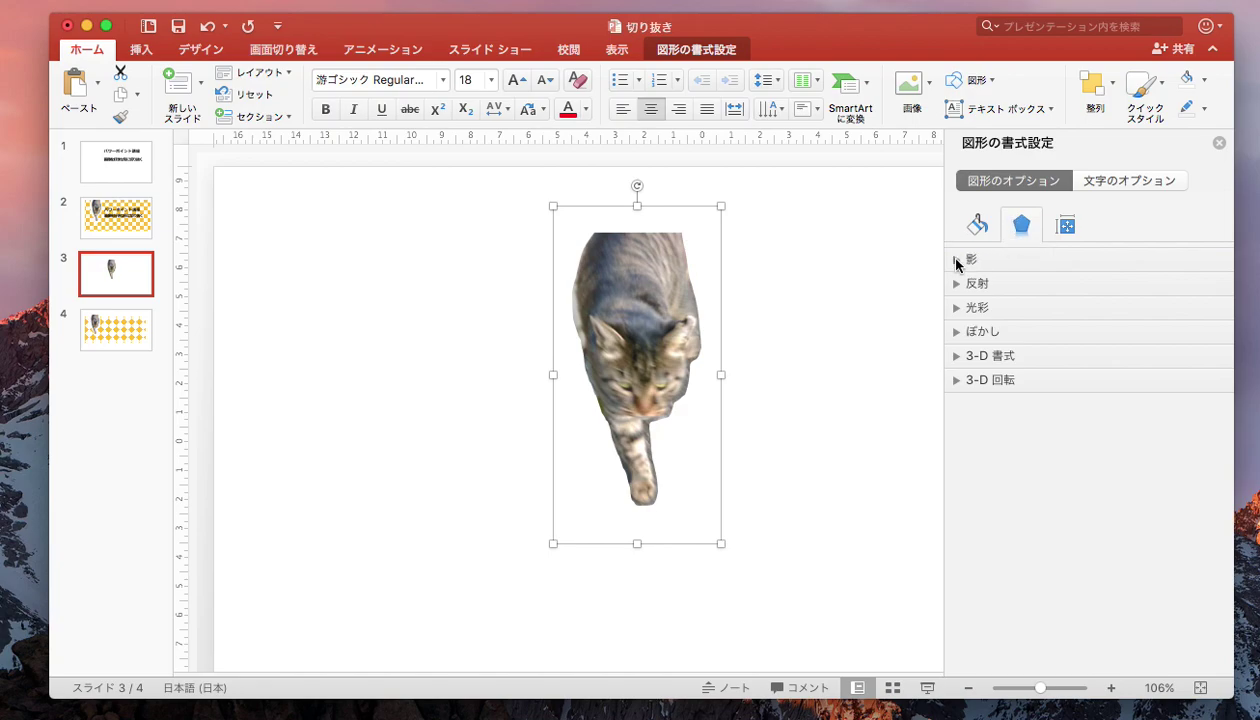
pyautogui.click(958, 260)
pyautogui.click(1055, 259)
pyautogui.click(959, 260)
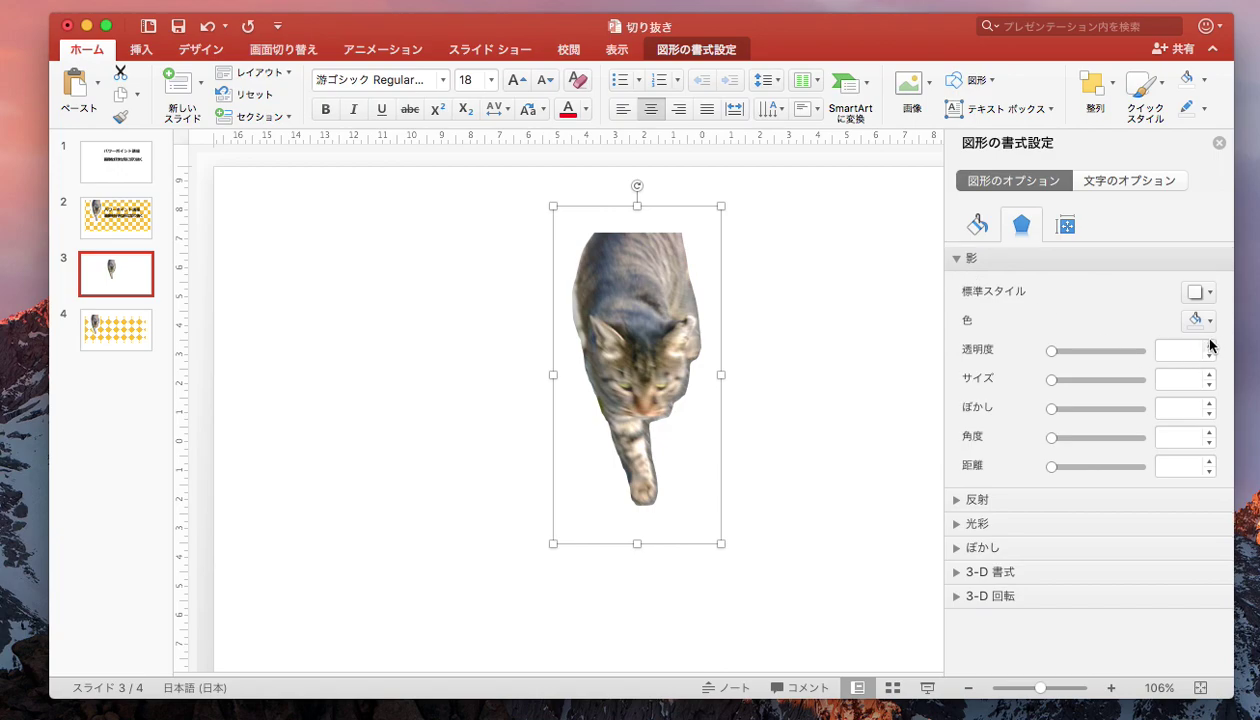
pyautogui.click(1208, 322)
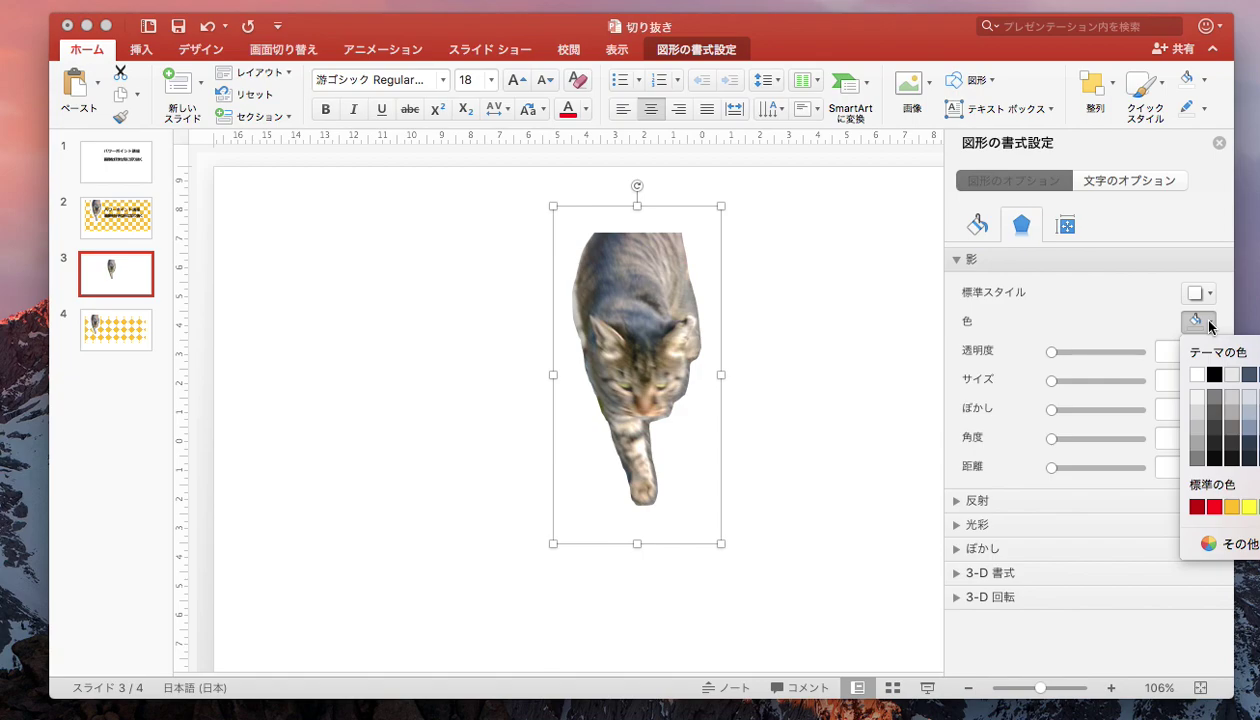
pyautogui.click(1194, 437)
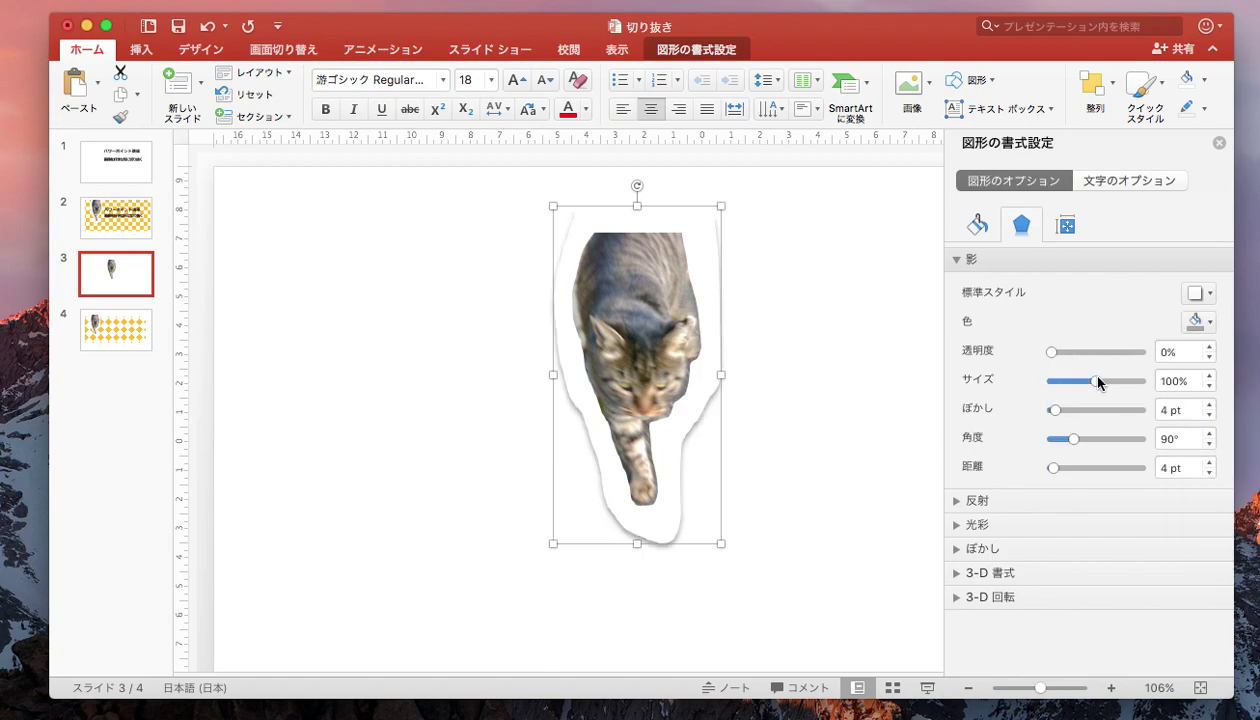
# Tune the shadow to 10° angle, 26% transparency and 14 pt distance
pyautogui.moveTo(1097, 381); pyautogui.dragTo(1106, 381)
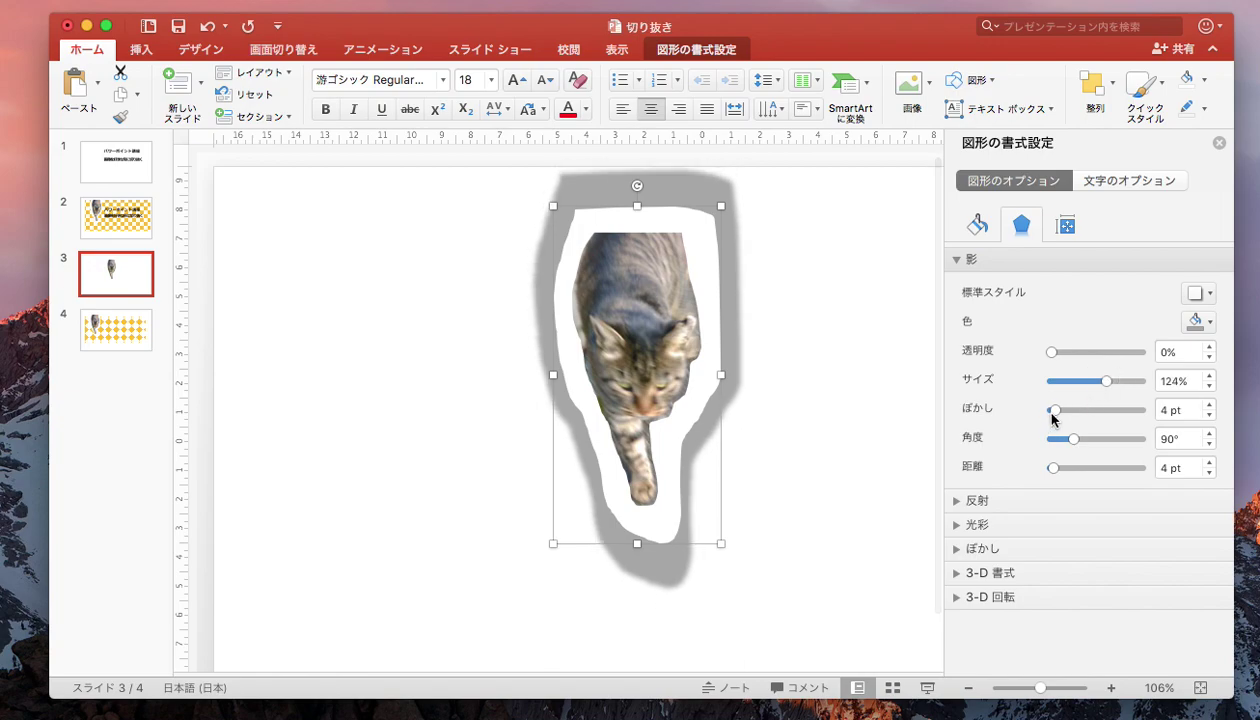
pyautogui.moveTo(1053, 412)
pyautogui.mouseDown()
pyautogui.moveTo(1066, 410)
pyautogui.moveTo(1063, 442)
pyautogui.moveTo(1037, 438)
pyautogui.moveTo(1077, 474)
pyautogui.moveTo(1066, 470)
pyautogui.mouseUp()
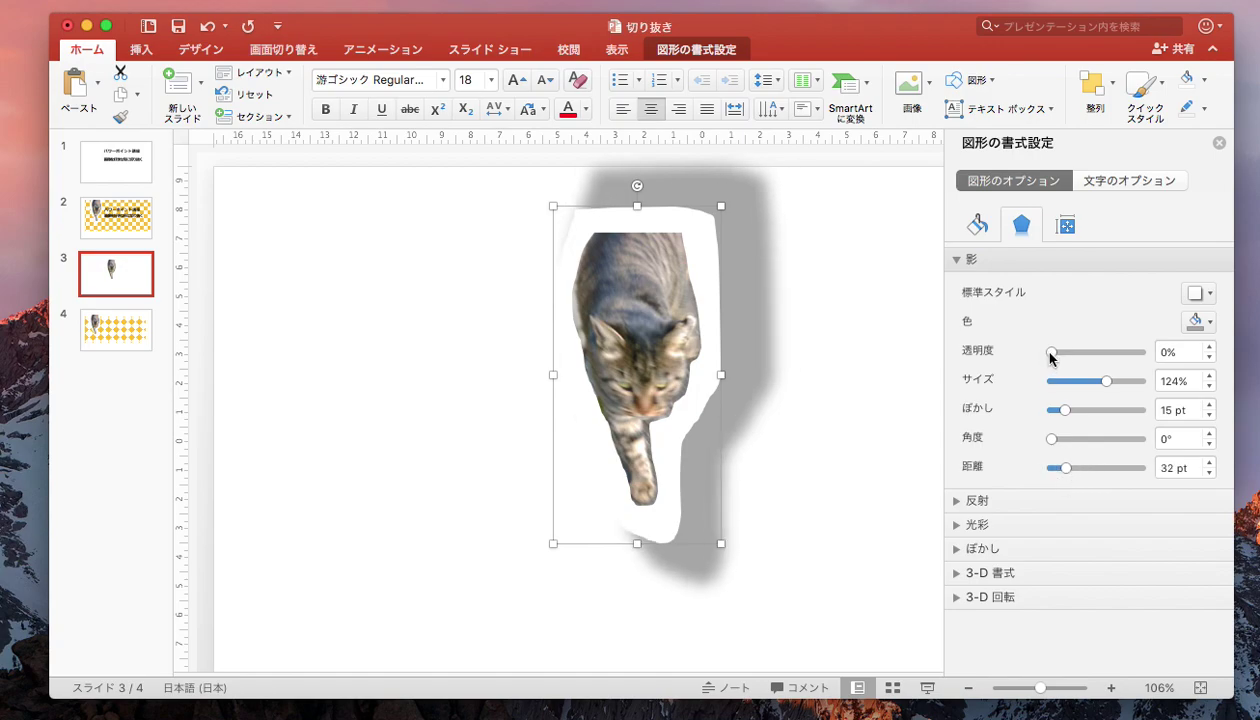
pyautogui.moveTo(1052, 352)
pyautogui.mouseDown()
pyautogui.moveTo(1078, 352)
pyautogui.moveTo(1093, 381)
pyautogui.mouseUp()
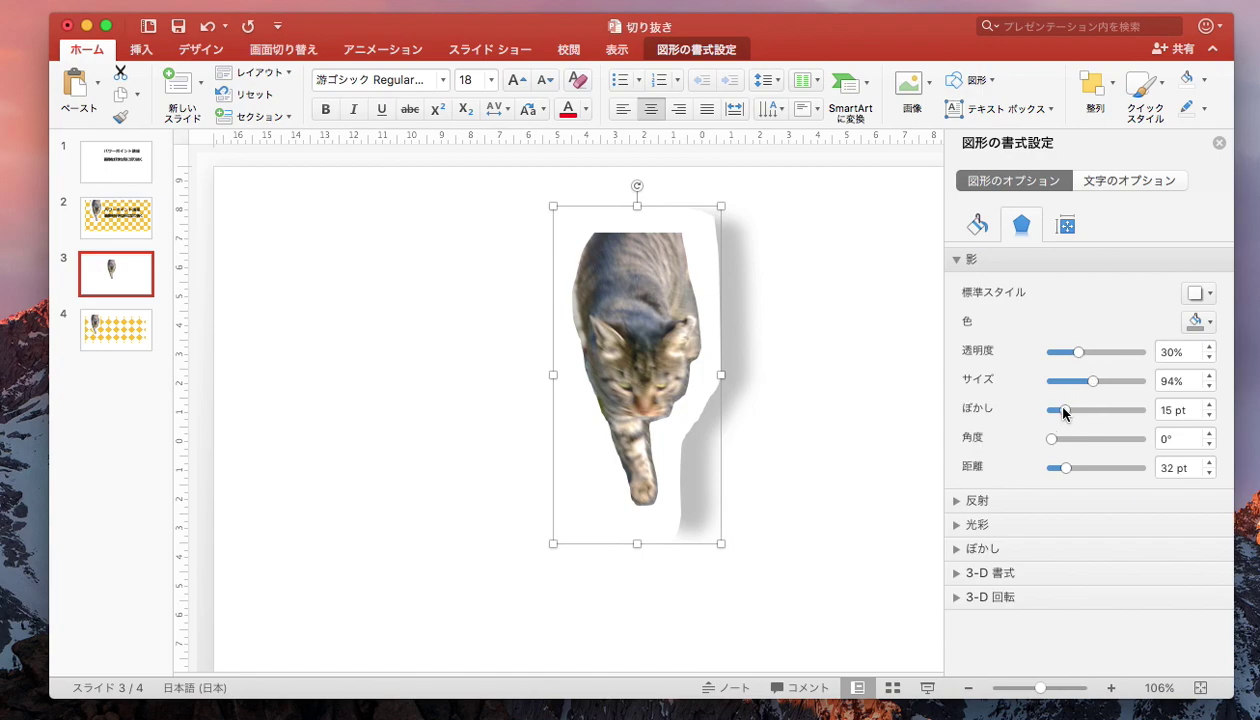
pyautogui.moveTo(1053, 440); pyautogui.dragTo(1060, 438)
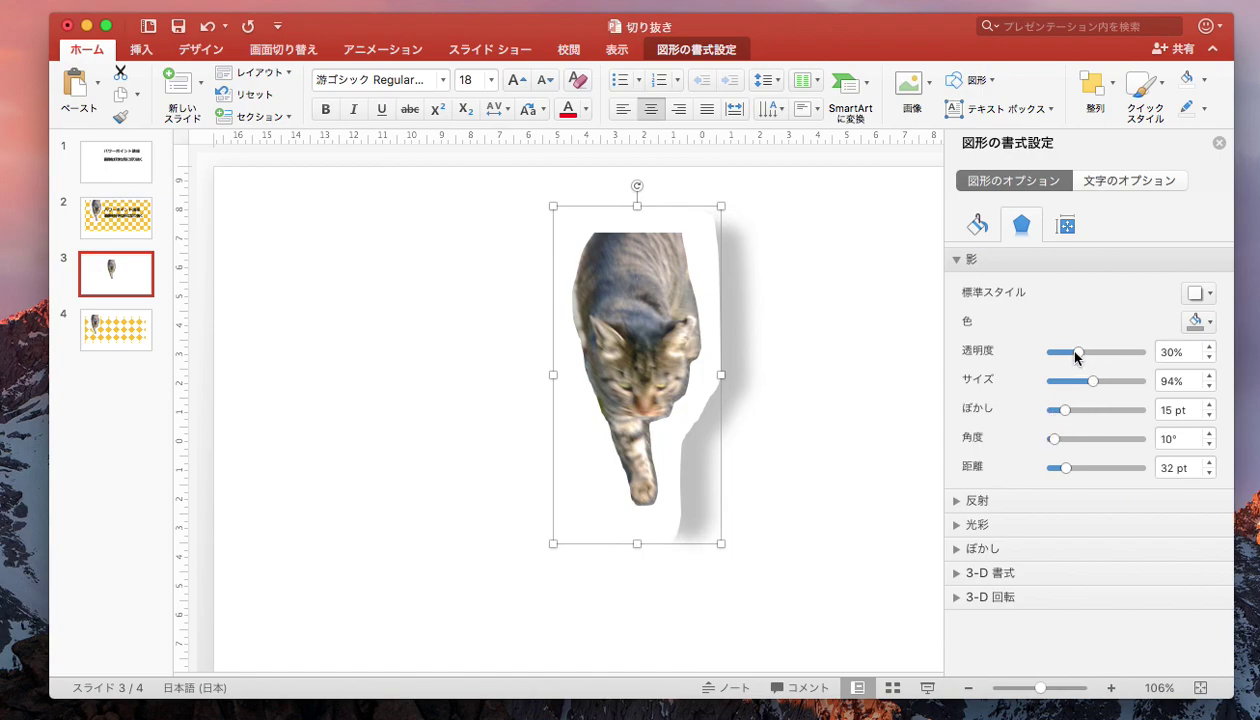
pyautogui.moveTo(1060, 352); pyautogui.dragTo(1074, 352)
pyautogui.moveTo(1063, 471); pyautogui.dragTo(1058, 470)
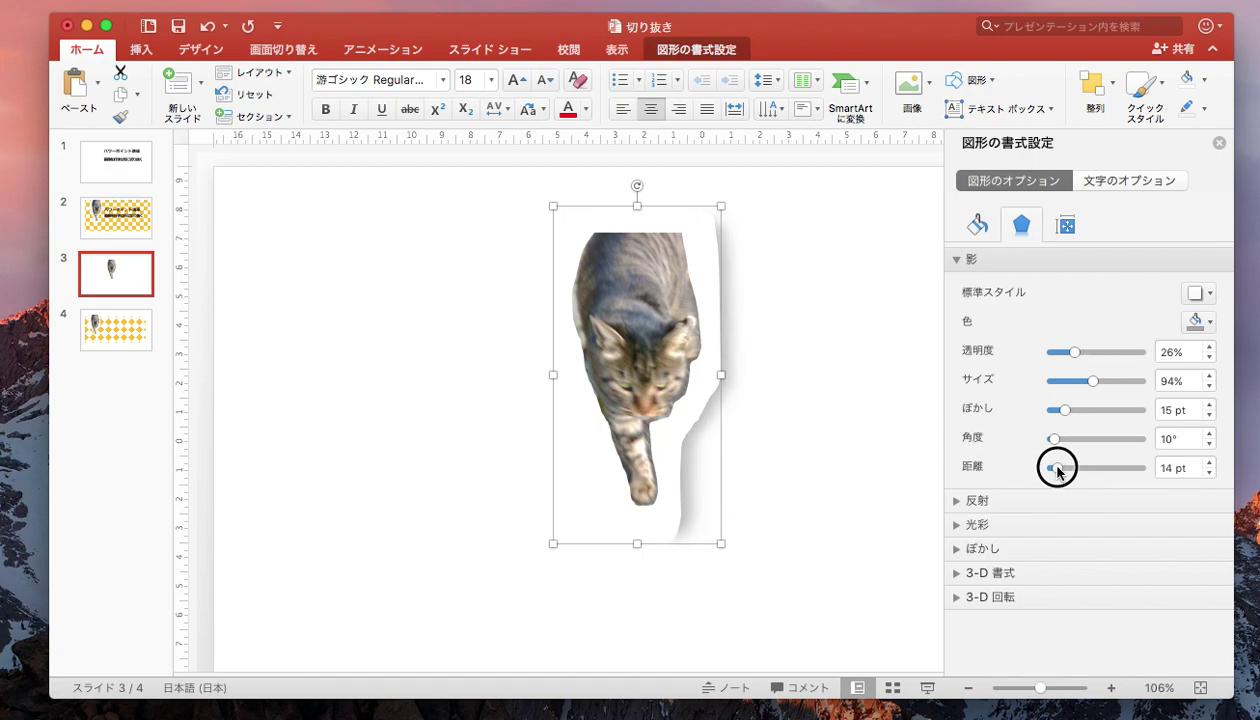
pyautogui.click(857, 372)
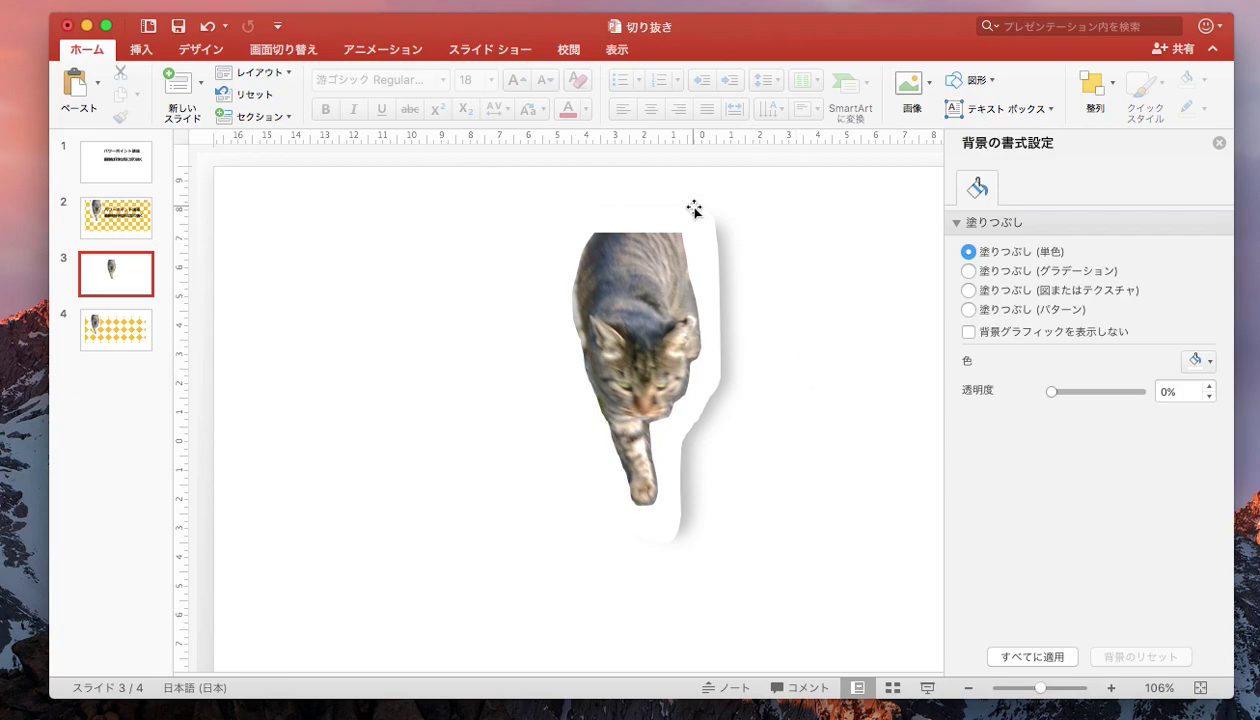
# Select the cat picture while trying to pick the white border behind it
pyautogui.click(640, 255)
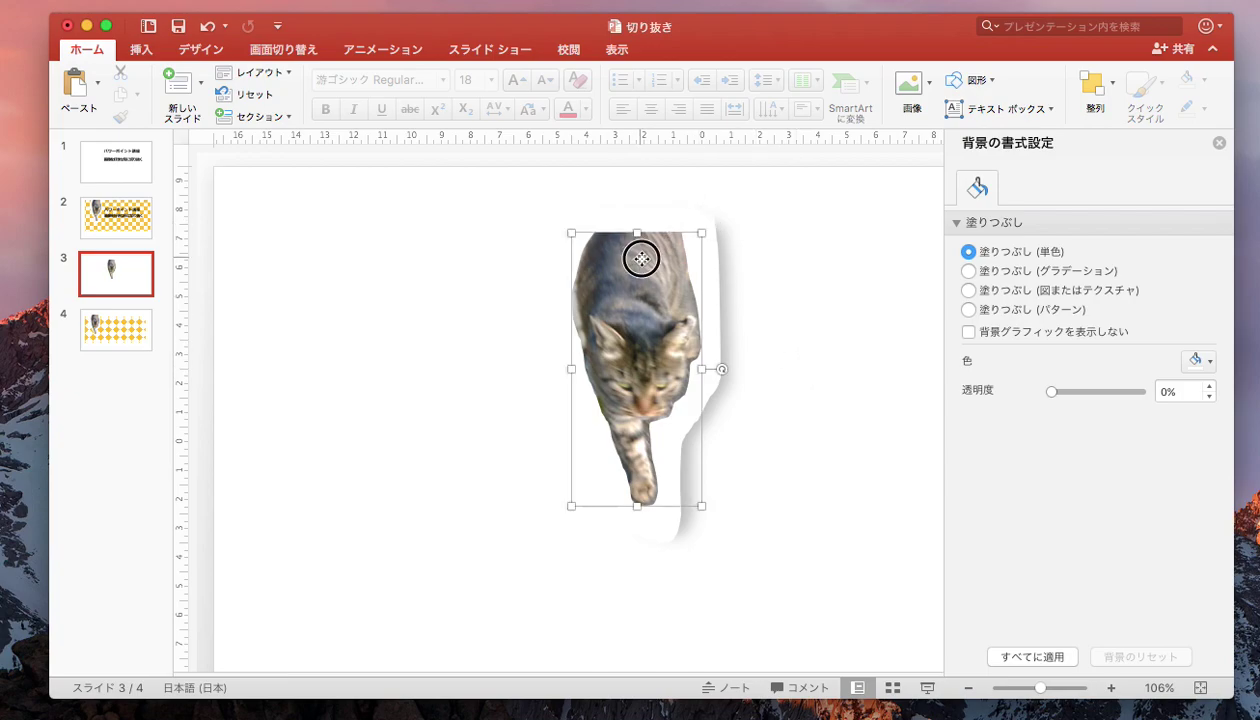
pyautogui.click(670, 214)
pyautogui.click(698, 240)
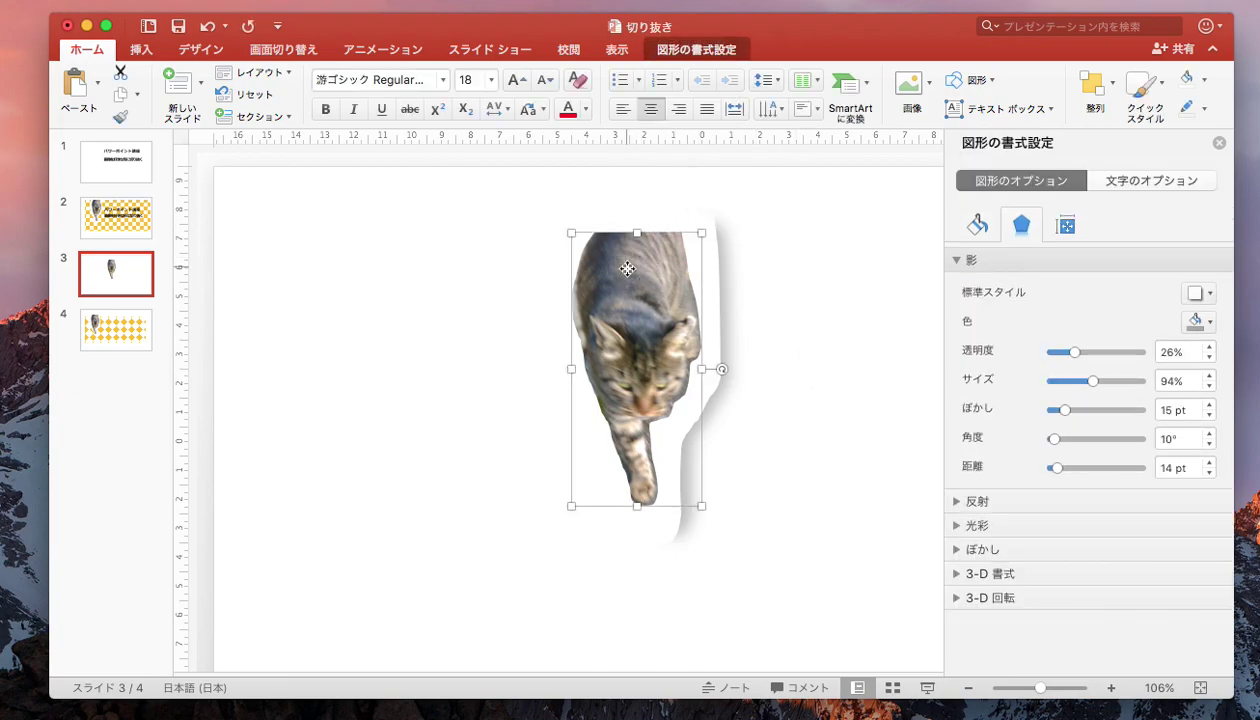
pyautogui.click(695, 222)
pyautogui.click(698, 250)
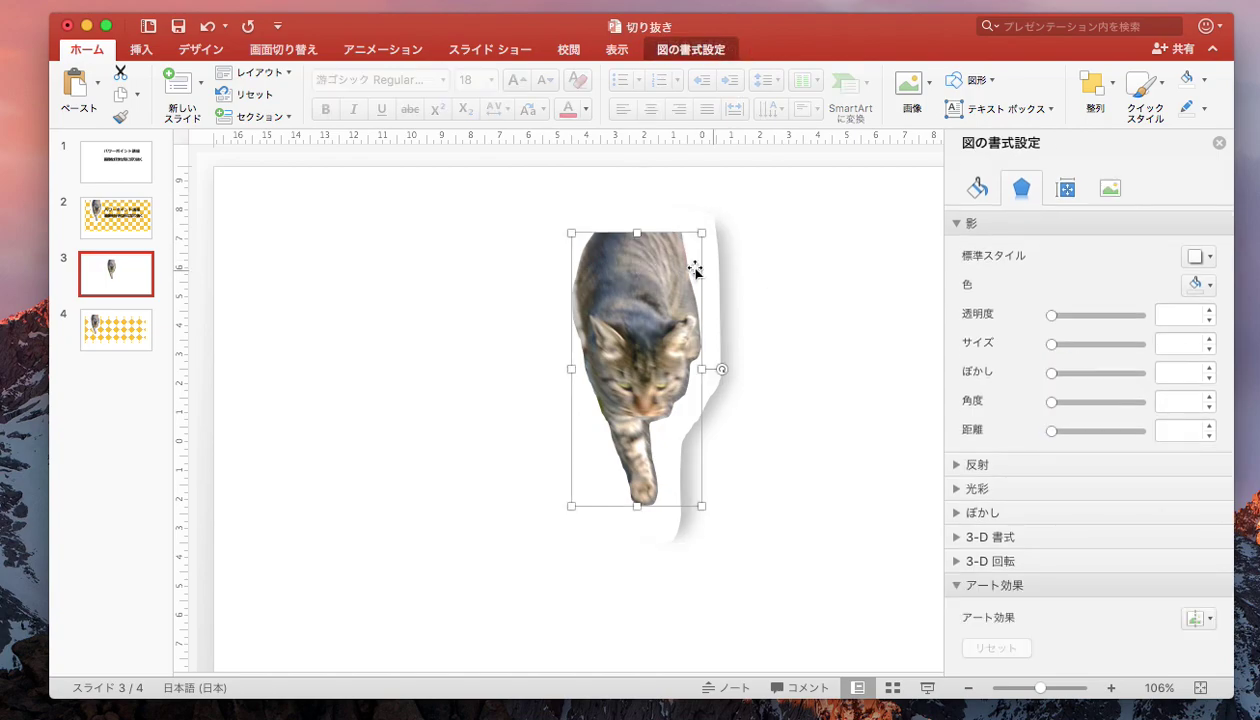
pyautogui.click(650, 228)
# Undo the accidental moves and select the cat together with its white border
pyautogui.moveTo(616, 262); pyautogui.dragTo(512, 268)
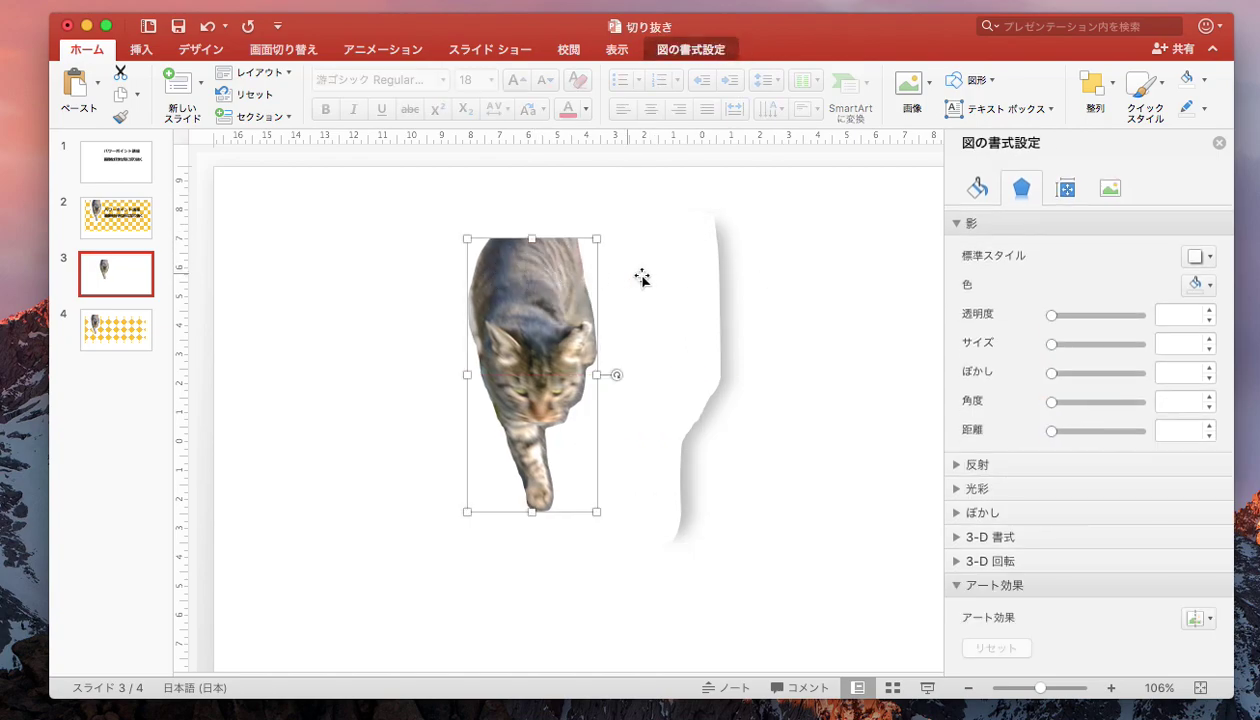
pyautogui.hotkey('ctrl', 'z')
pyautogui.moveTo(695, 267); pyautogui.dragTo(785, 262)
pyautogui.hotkey('ctrl', 'z')
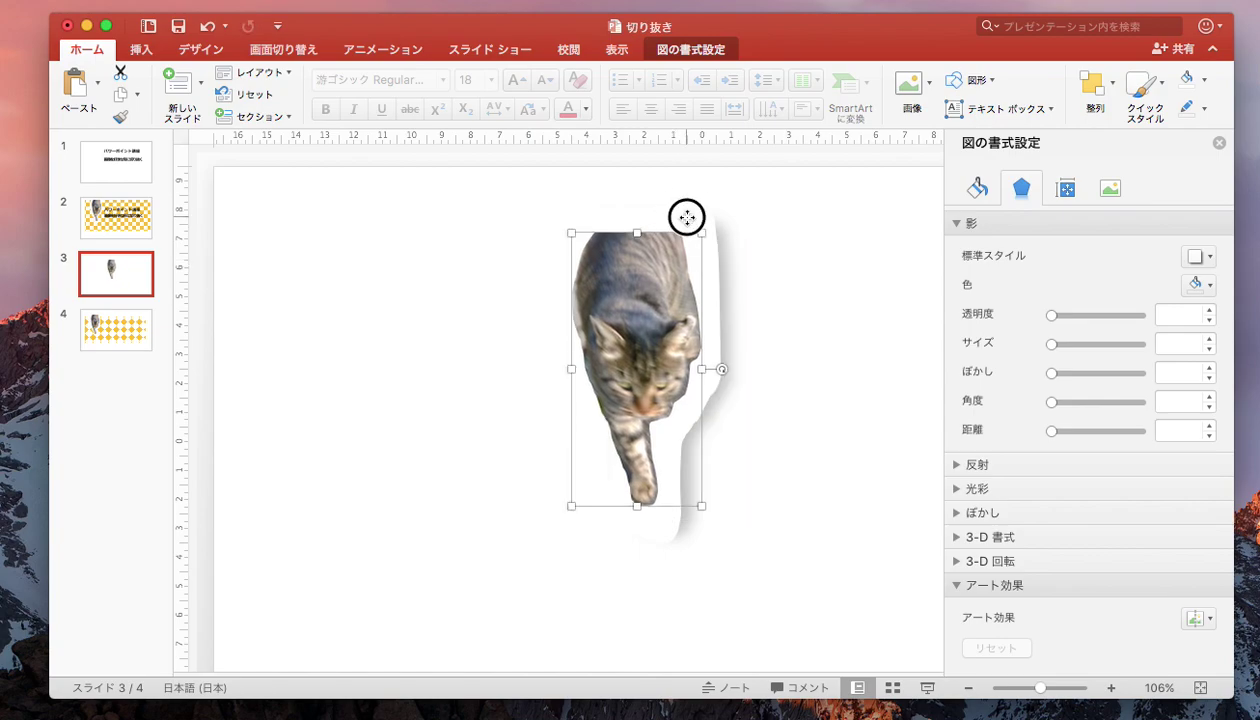
pyautogui.click(687, 217)
pyautogui.hotkey('ctrl', 'z')
pyautogui.press('Escape')
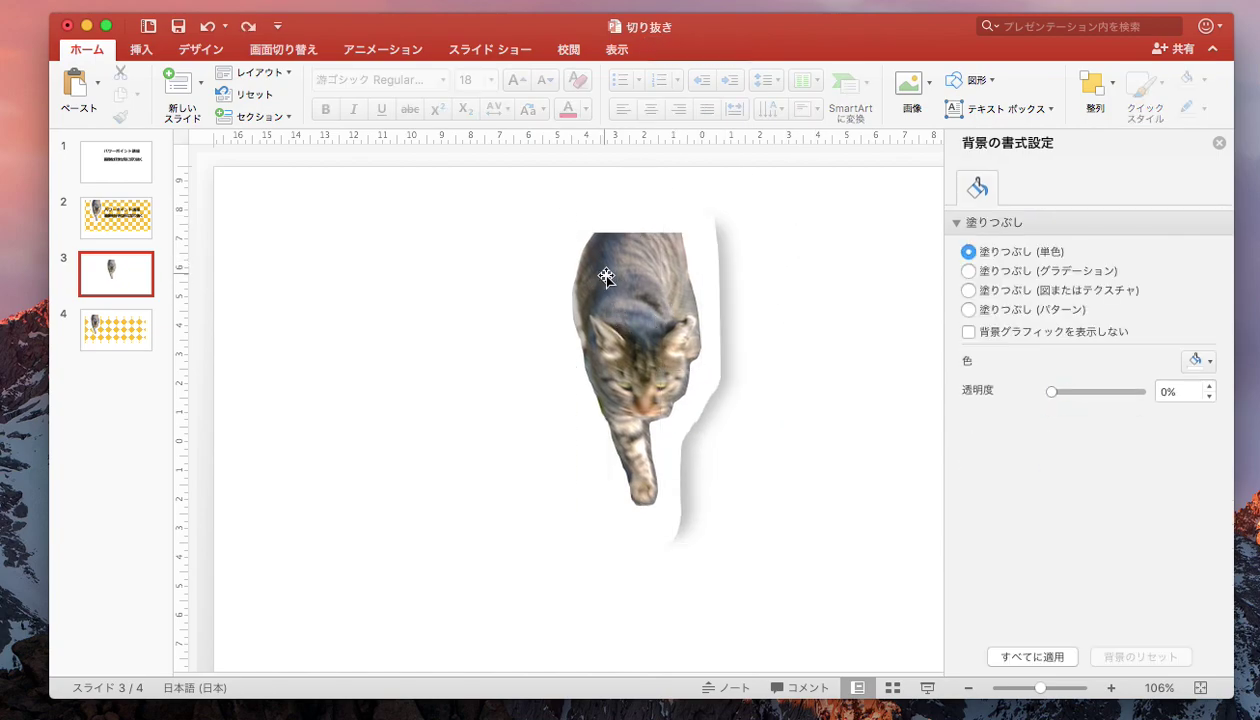
pyautogui.click(636, 235)
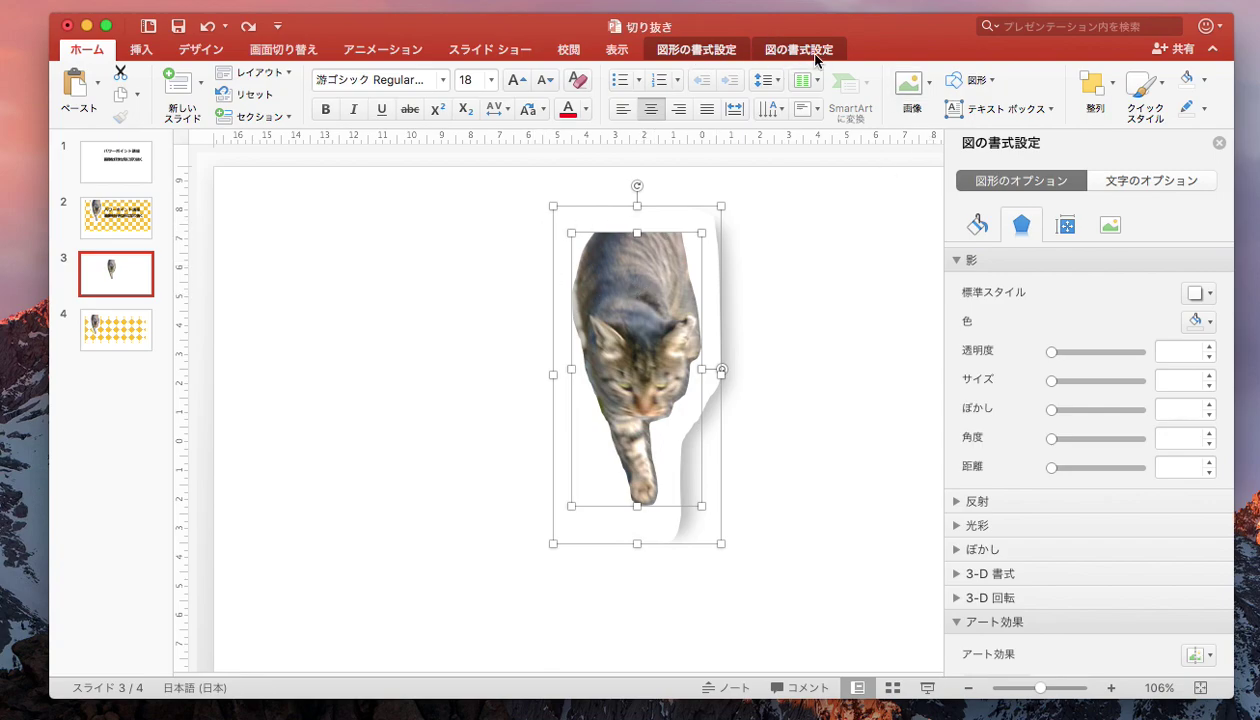
# Group the cat picture with its white shadowed border, undoing an accidental drag
pyautogui.click(813, 55)
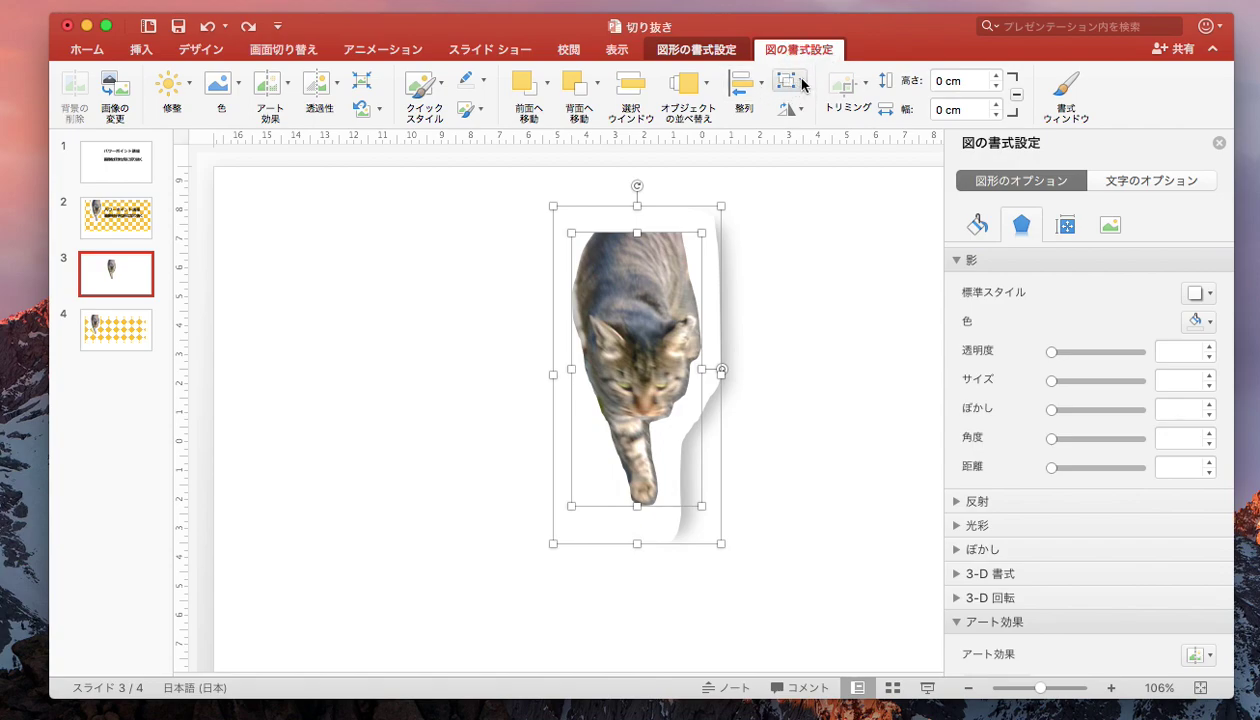
pyautogui.click(803, 85)
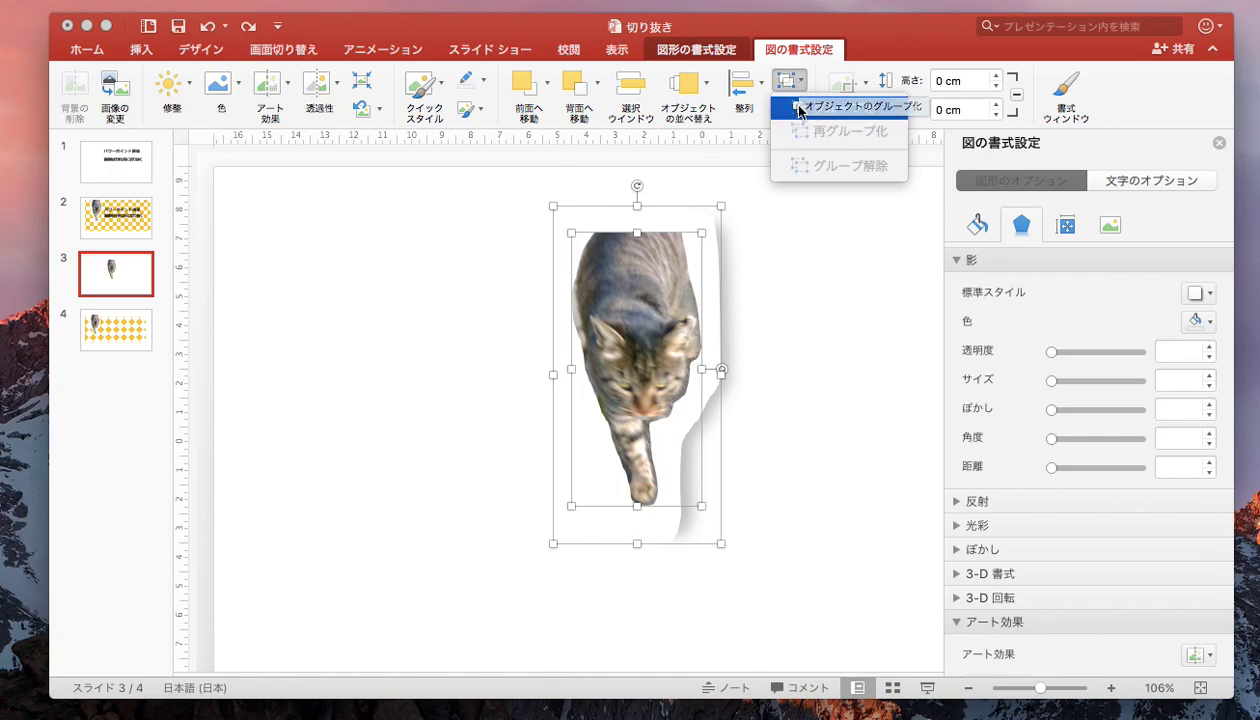
pyautogui.click(799, 109)
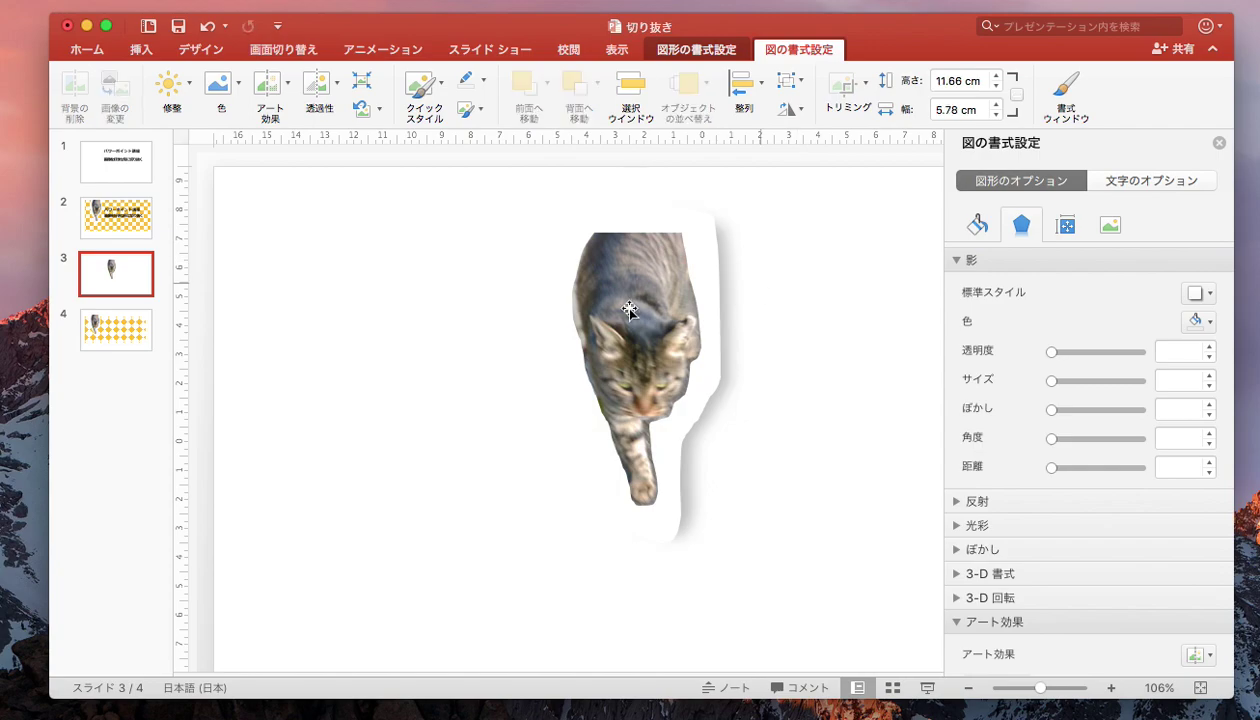
pyautogui.moveTo(592, 292); pyautogui.dragTo(593, 301)
pyautogui.press('super+z')
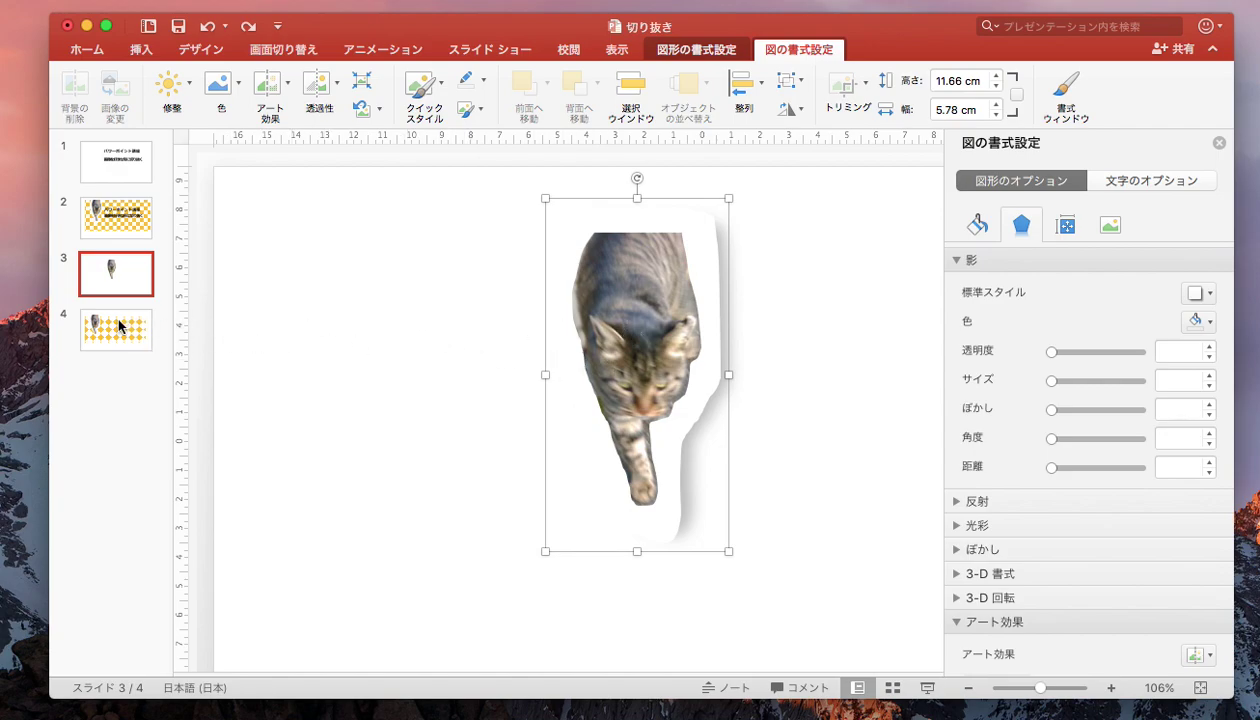
# Paste the grouped cat onto slide 4 and move it to the upper left over the checkered pattern
pyautogui.click(226, 378)
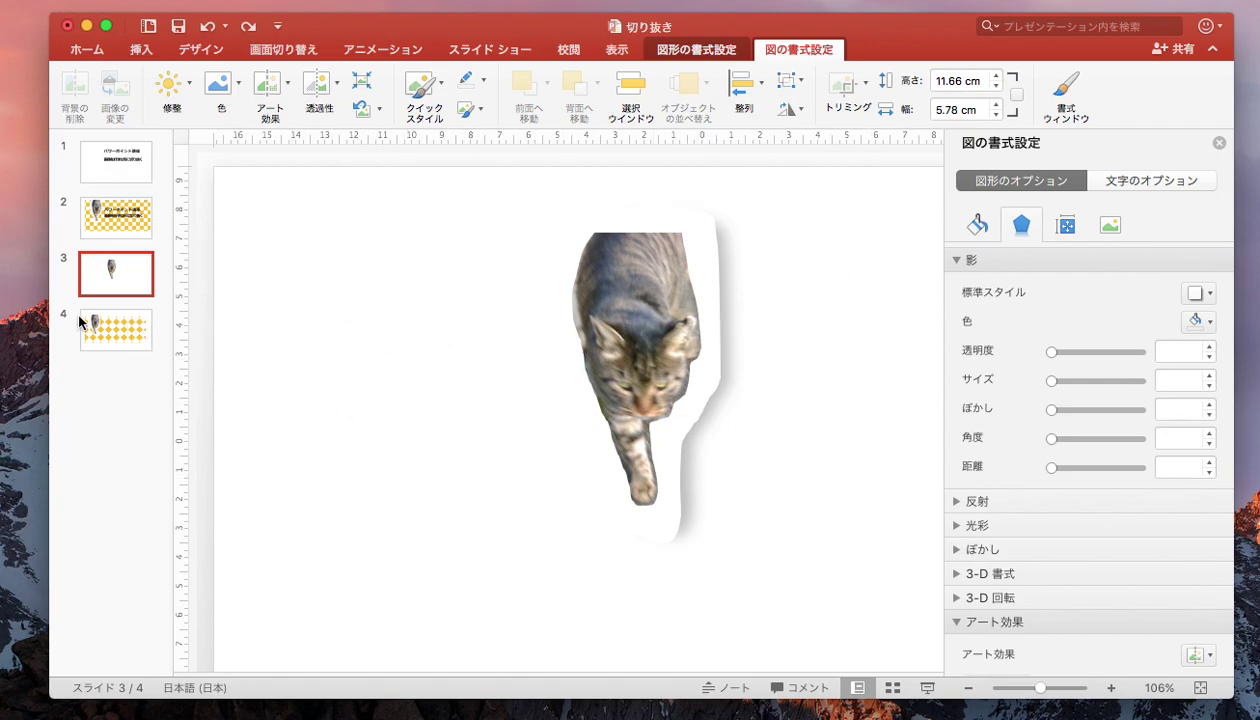
pyautogui.click(655, 289)
pyautogui.click(148, 343)
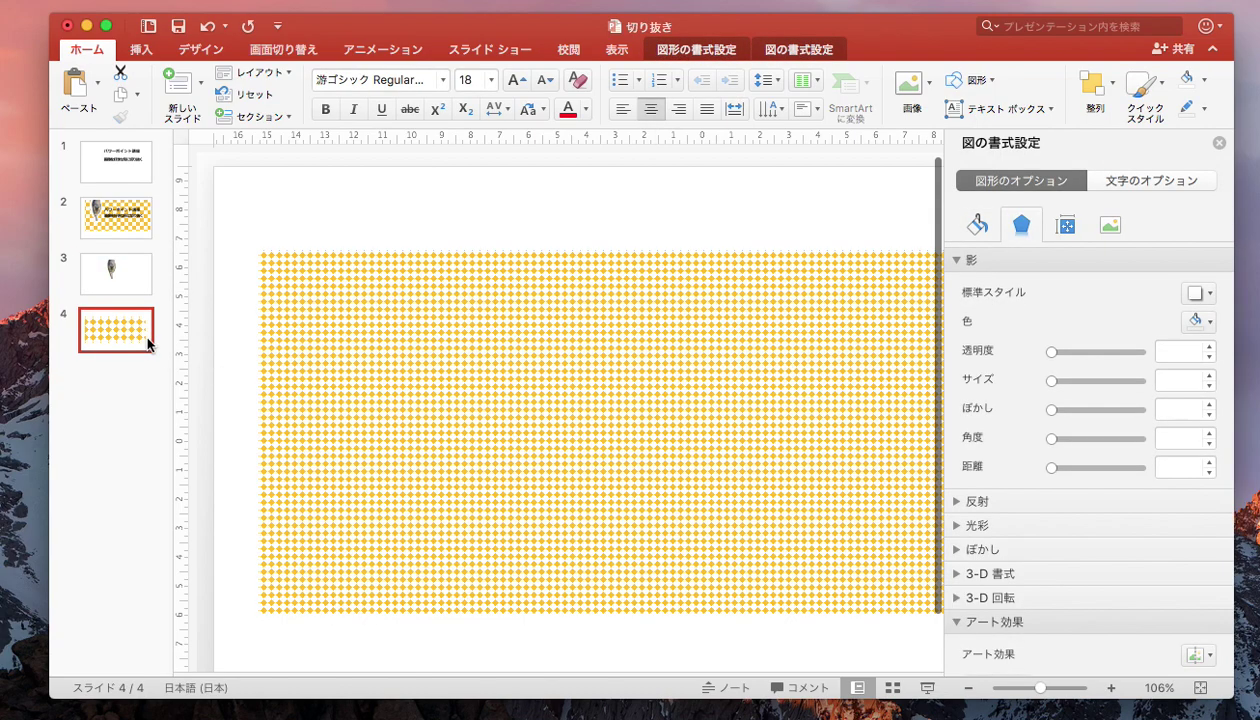
pyautogui.press('super+v')
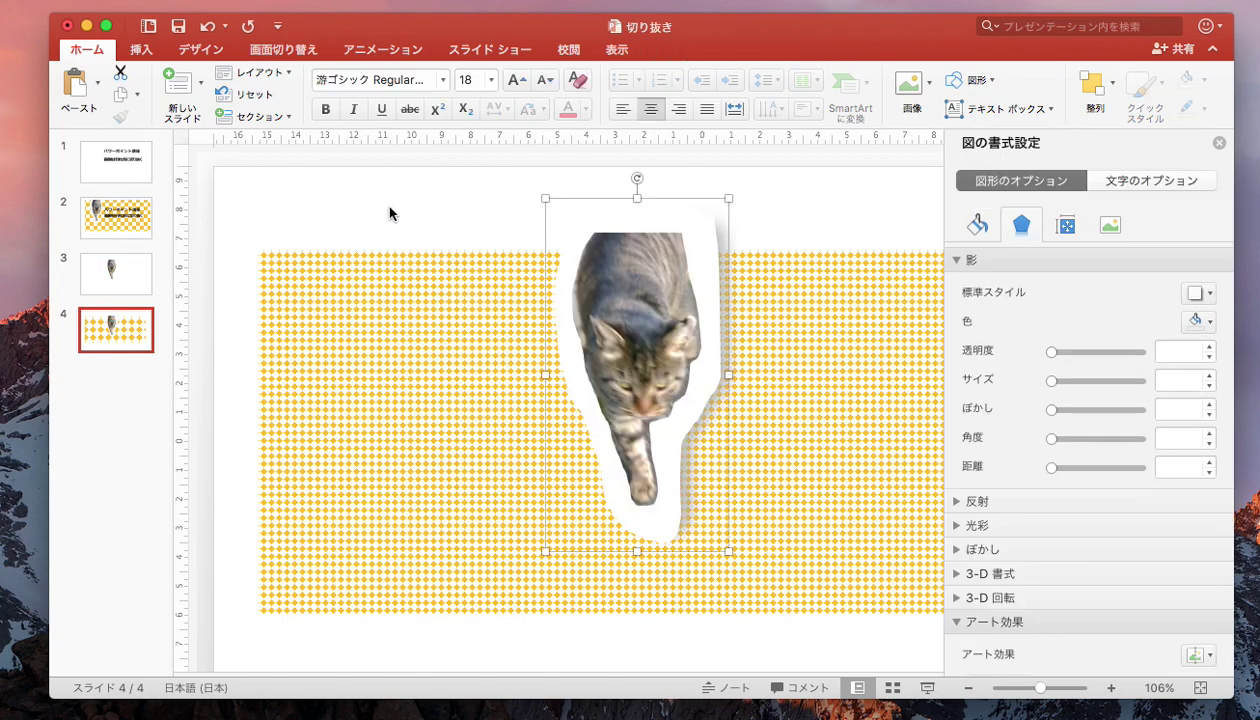
pyautogui.moveTo(592, 257); pyautogui.dragTo(337, 227)
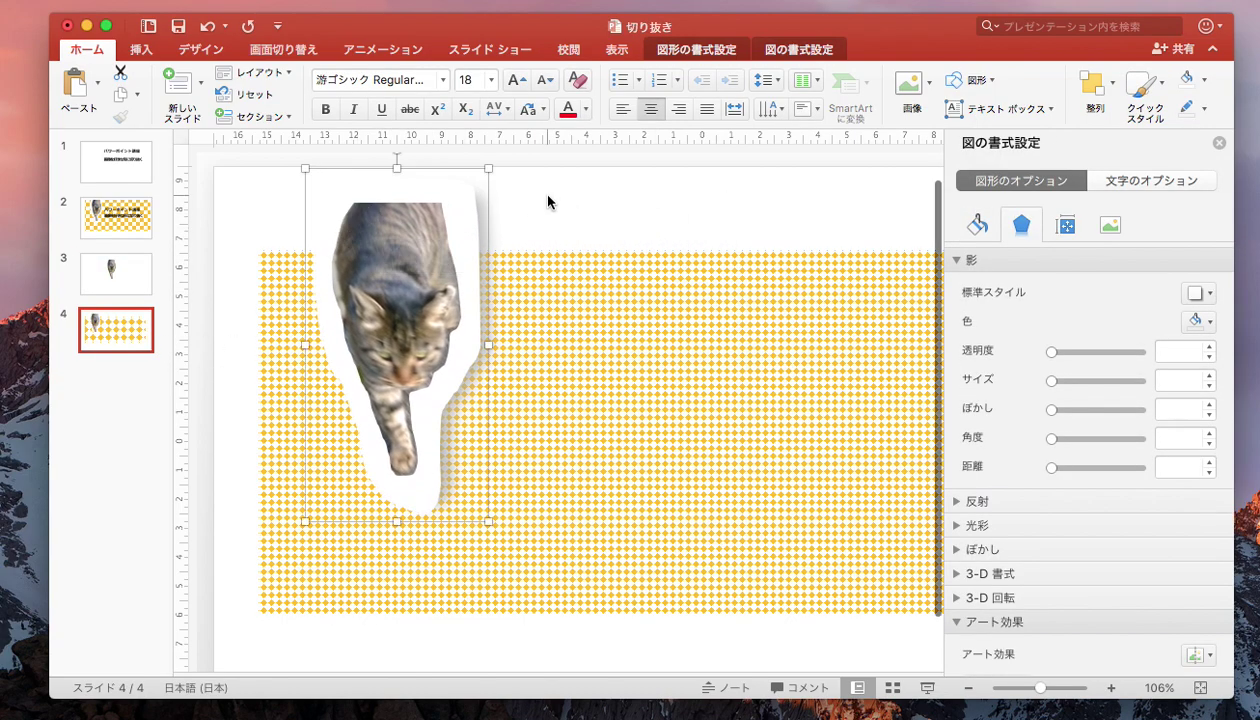
pyautogui.click(641, 228)
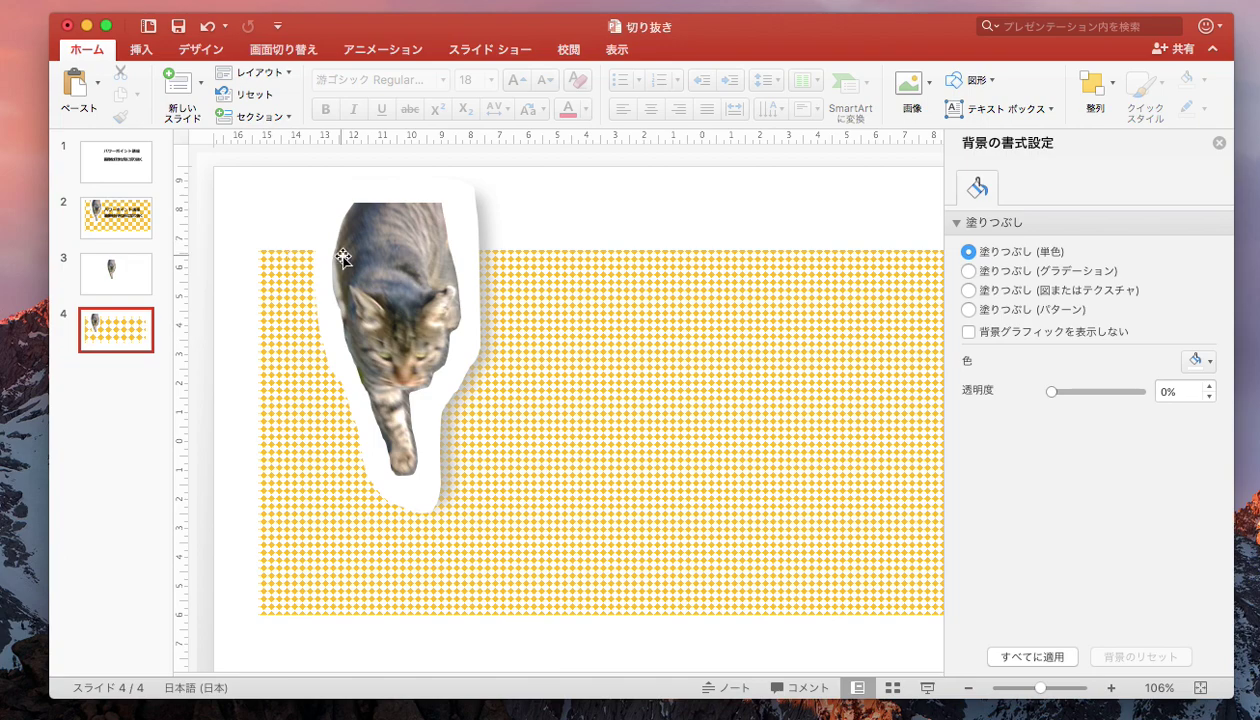
# Go from slide 4 through slide 3 to slide 2 to review the 'パワーポイント講座' title slide
pyautogui.click(401, 280)
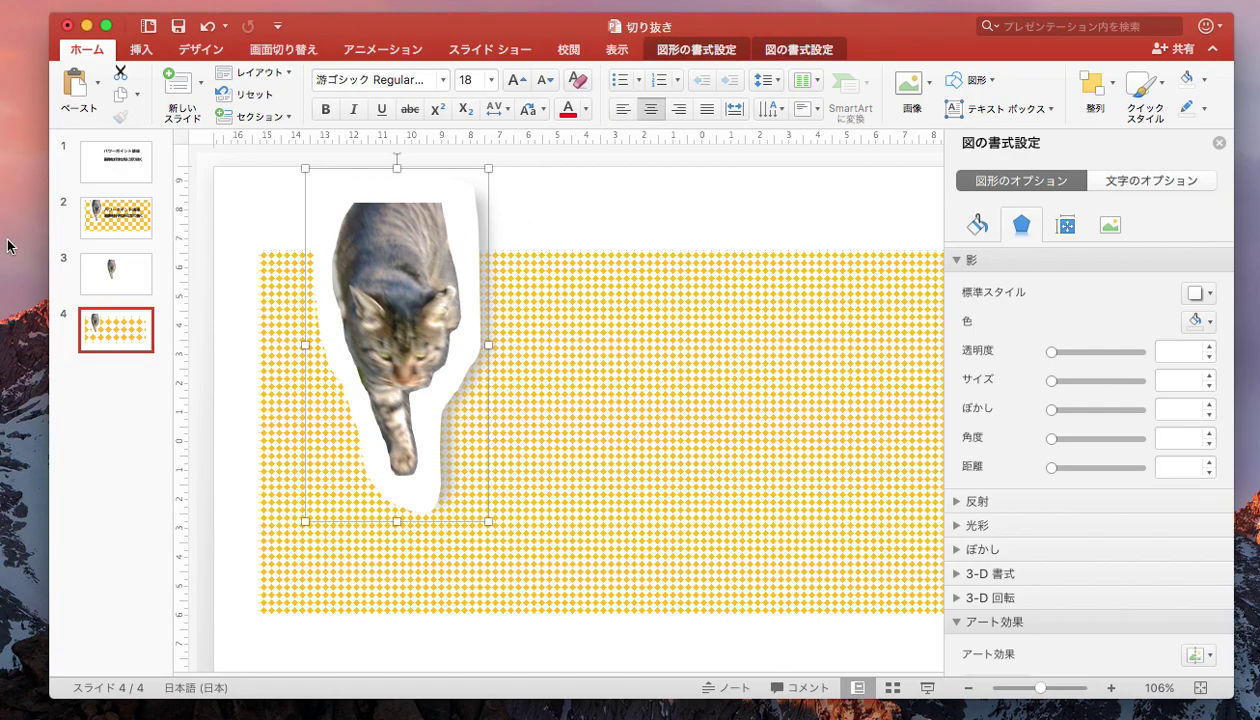
pyautogui.click(127, 272)
pyautogui.click(113, 230)
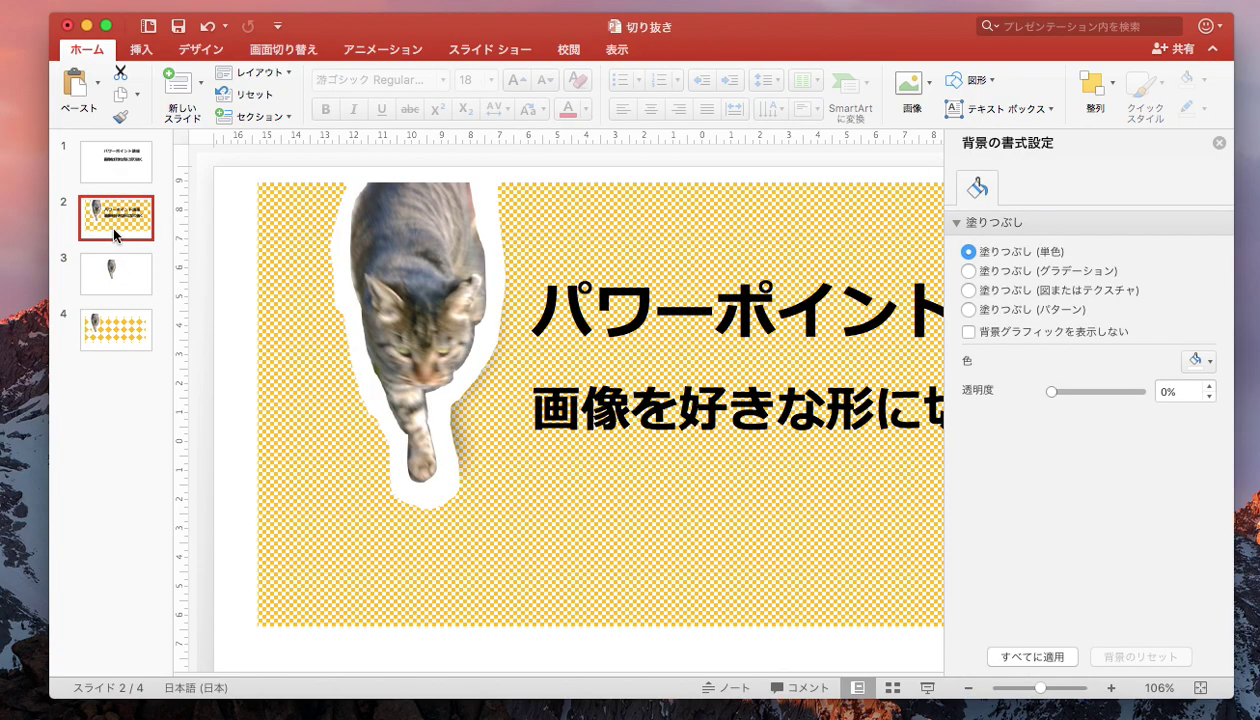
pyautogui.hscroll(3, 593, 392)
pyautogui.hscroll(3, 601, 393)
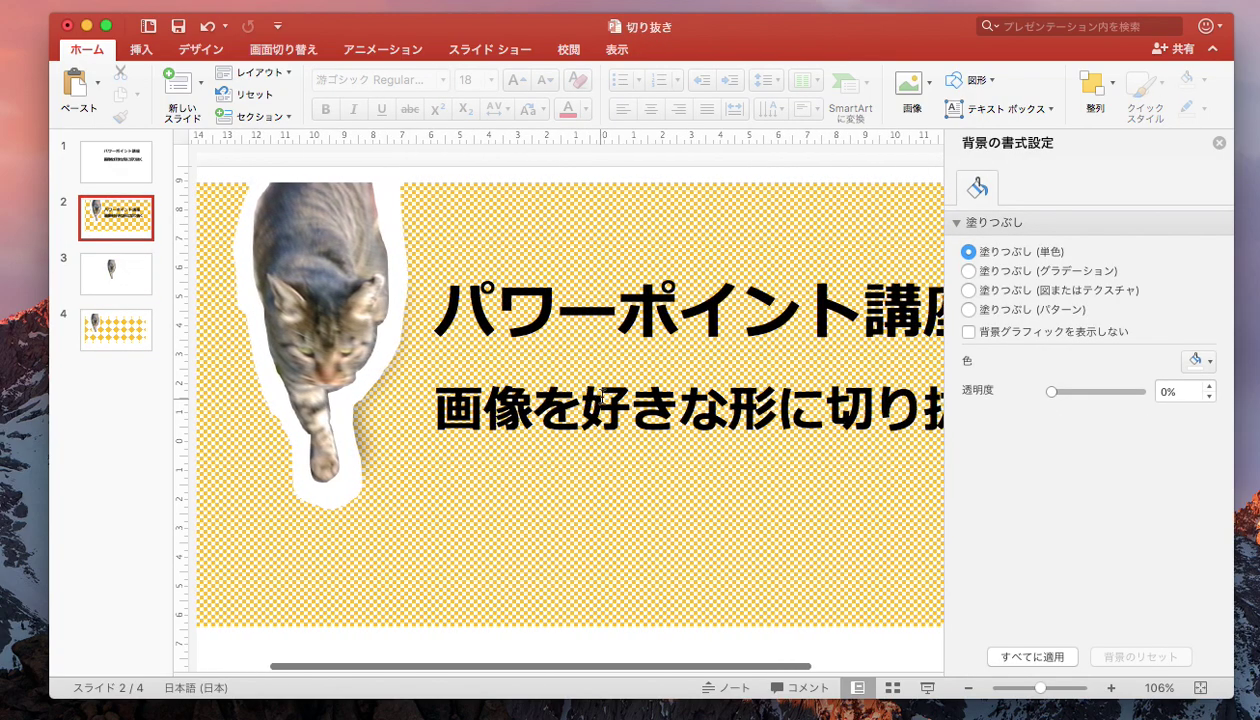
pyautogui.hscroll(2, 601, 393)
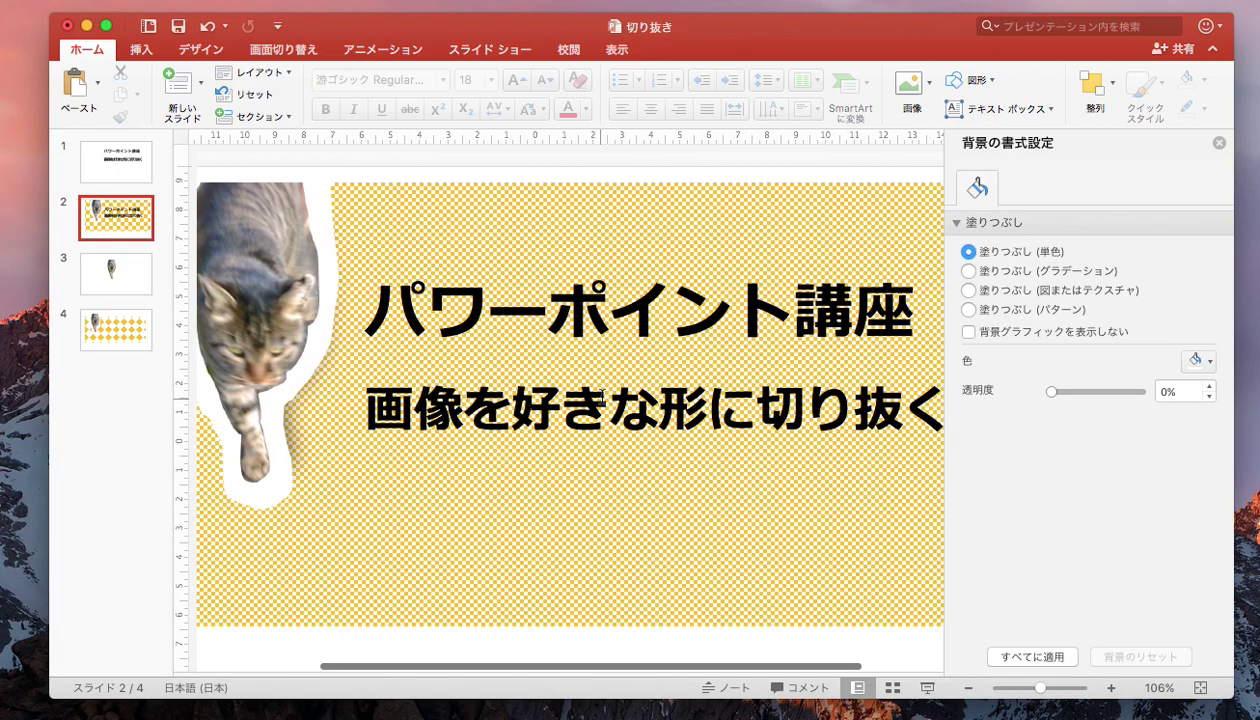
pyautogui.hscroll(2, 602, 393)
pyautogui.hscroll(-3, 603, 393)
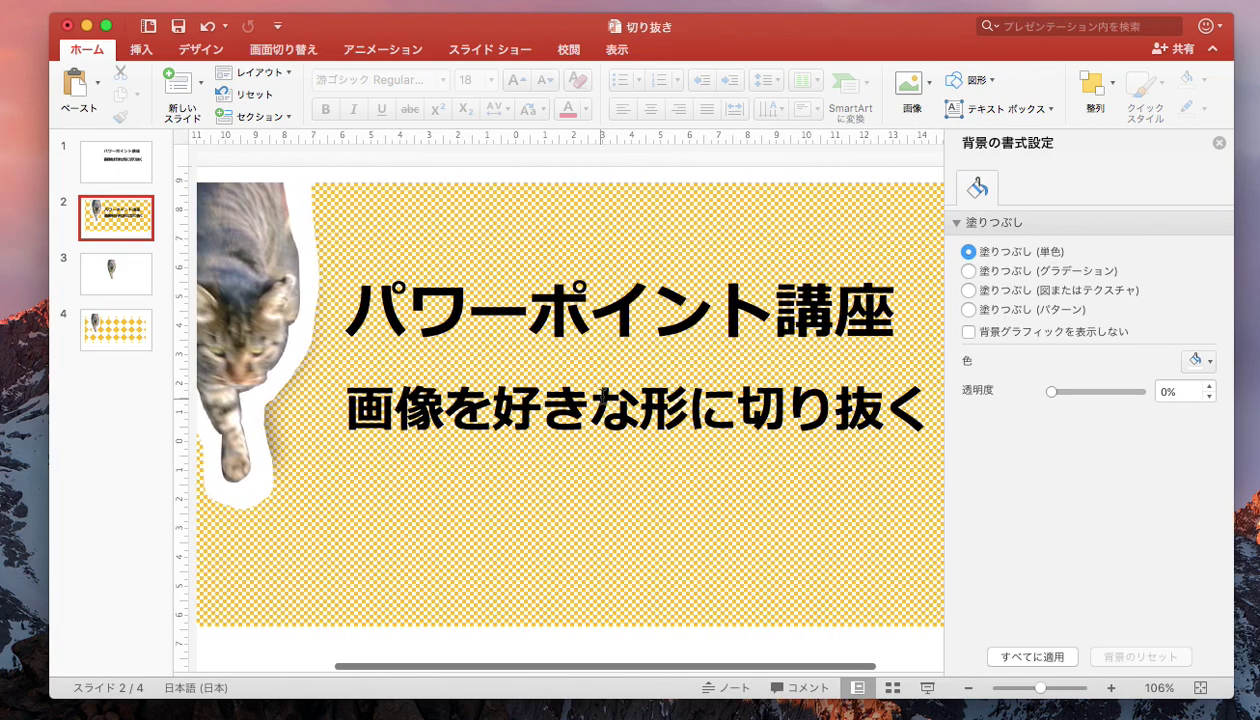